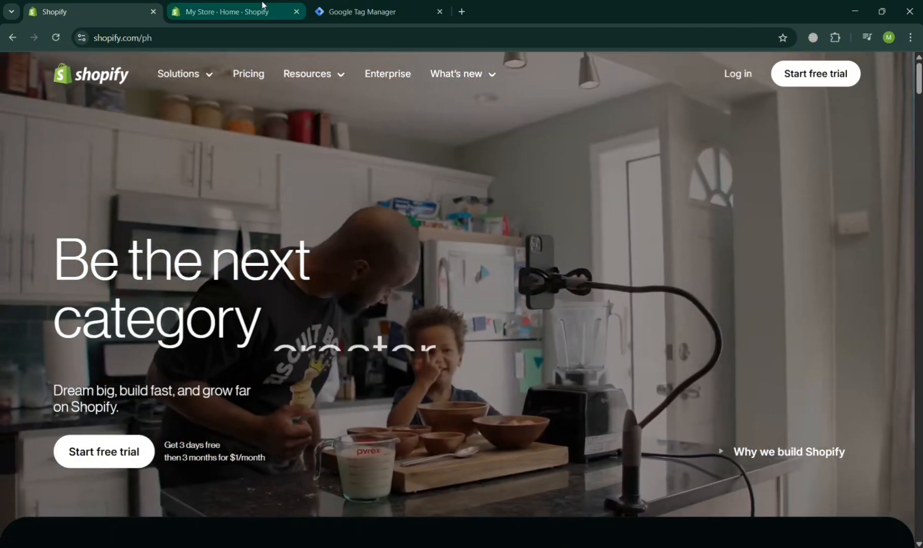
- Switch to the My Store admin and open the Shopify App Store from the recommended apps list
left_click(263, 6)
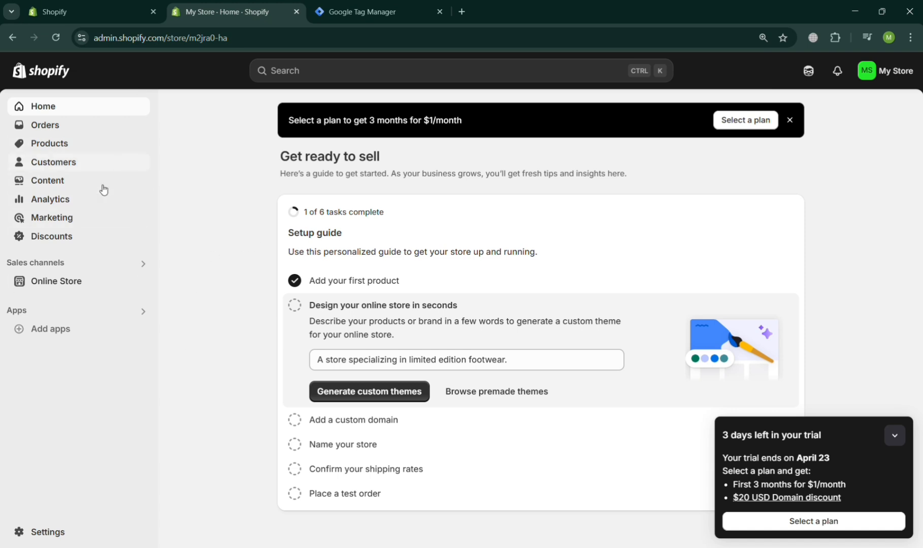
left_click(101, 339)
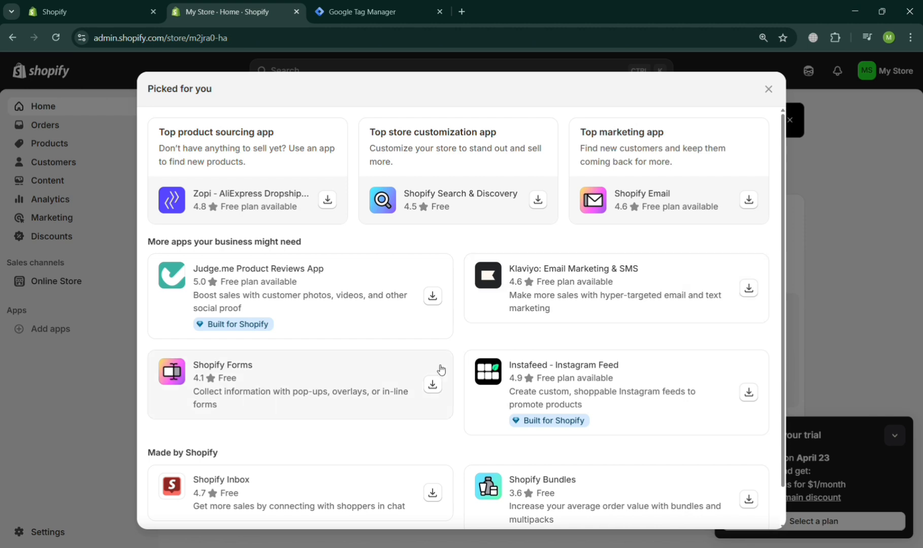
scroll(381, 438, "down", 2)
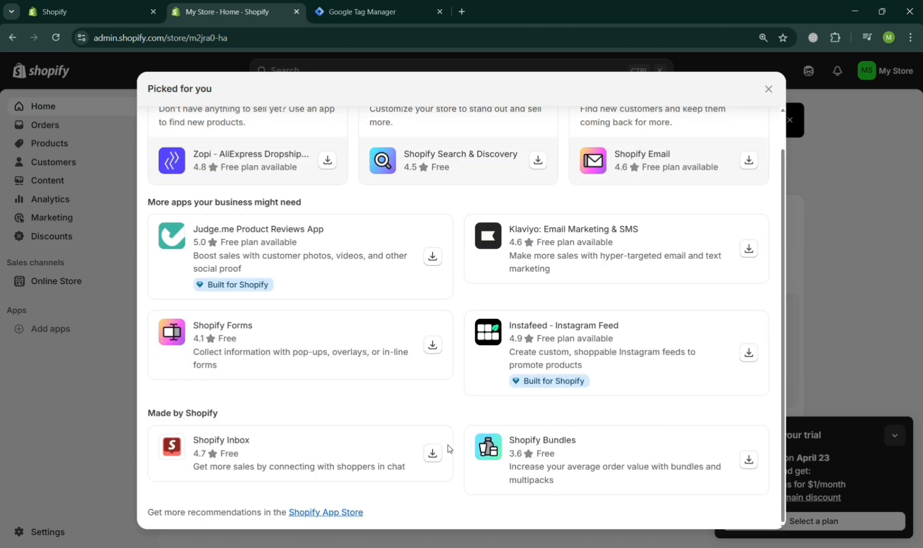
left_click(348, 512)
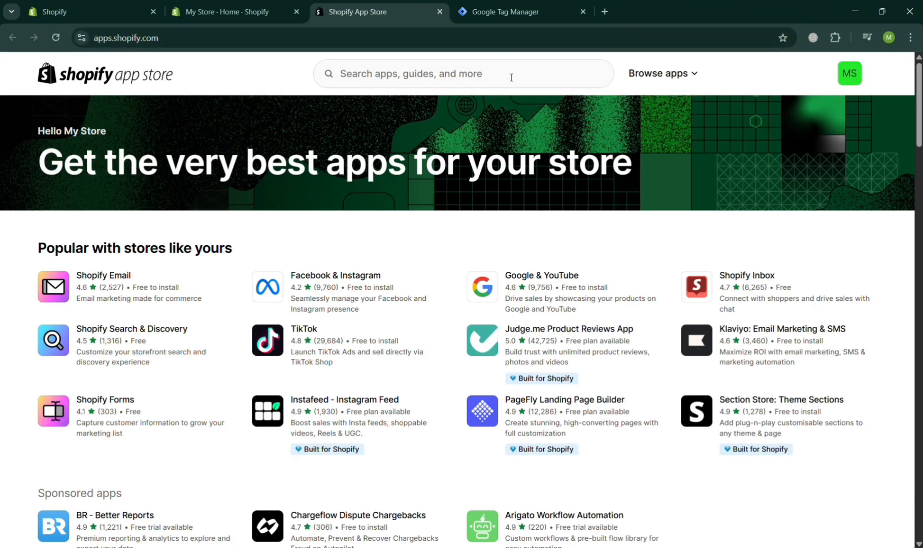
- Search the app store for "google" and open the Google & YouTube app listing
left_click(511, 78)
type("go")
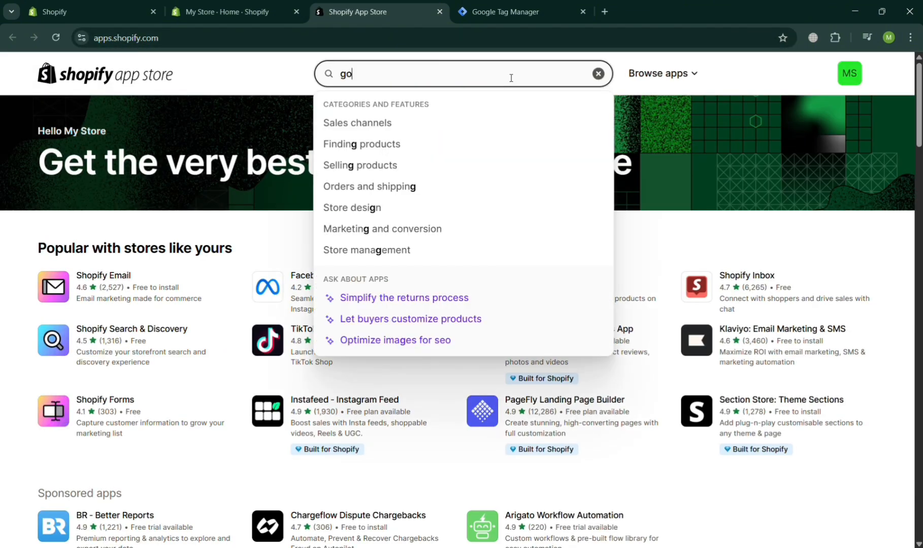
type("oglre")
key("BackSpace")
key("BackSpace")
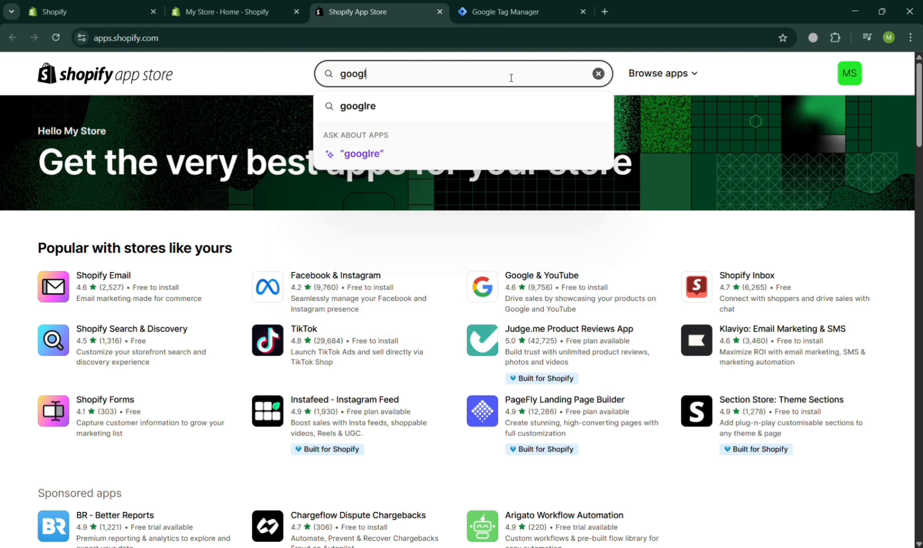
type("e")
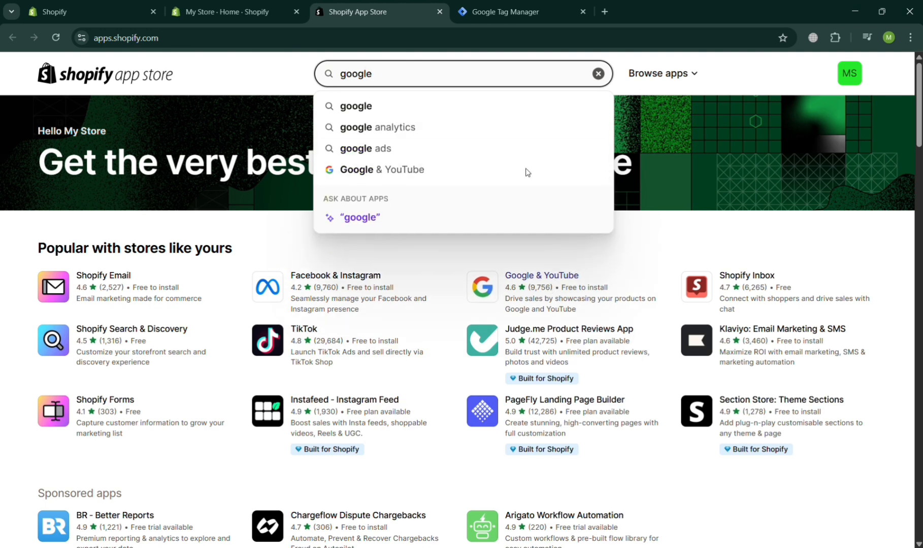
left_click(499, 106)
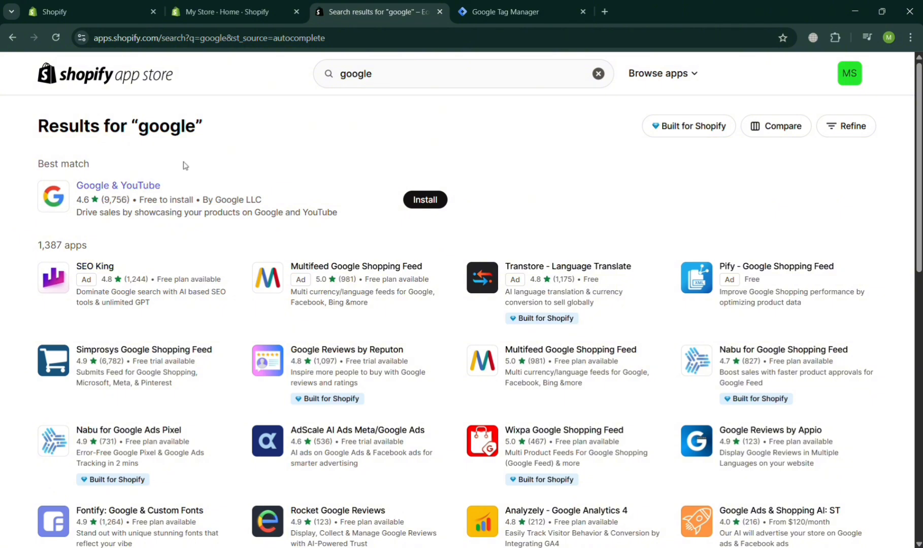
left_click(71, 197)
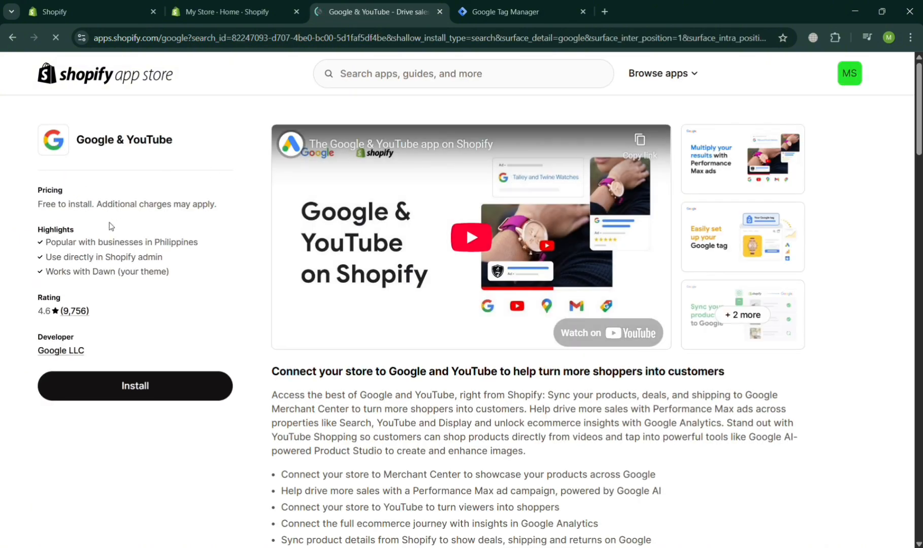
- Install the Google & YouTube app on the store and approve its requested data access
scroll(428, 467, "down", 2)
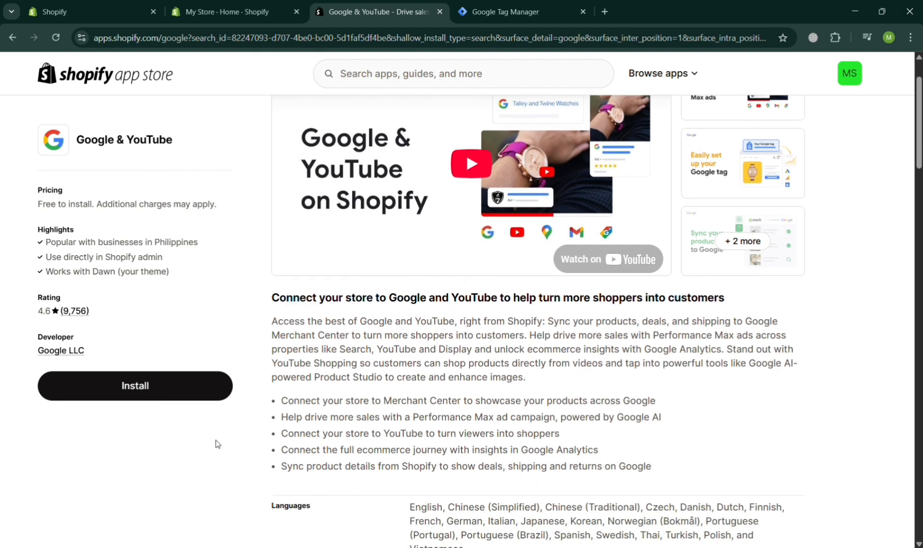
scroll(284, 392, "down", 9)
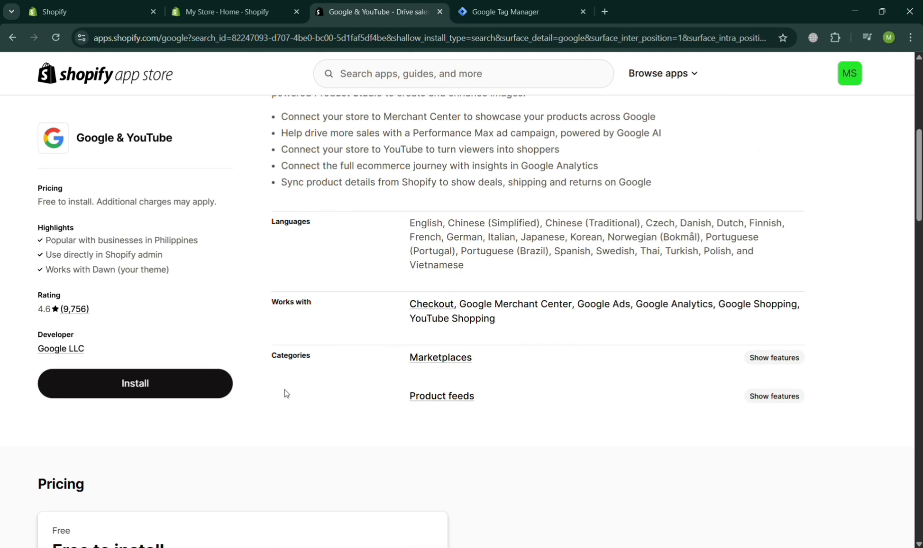
scroll(285, 392, "up", 10)
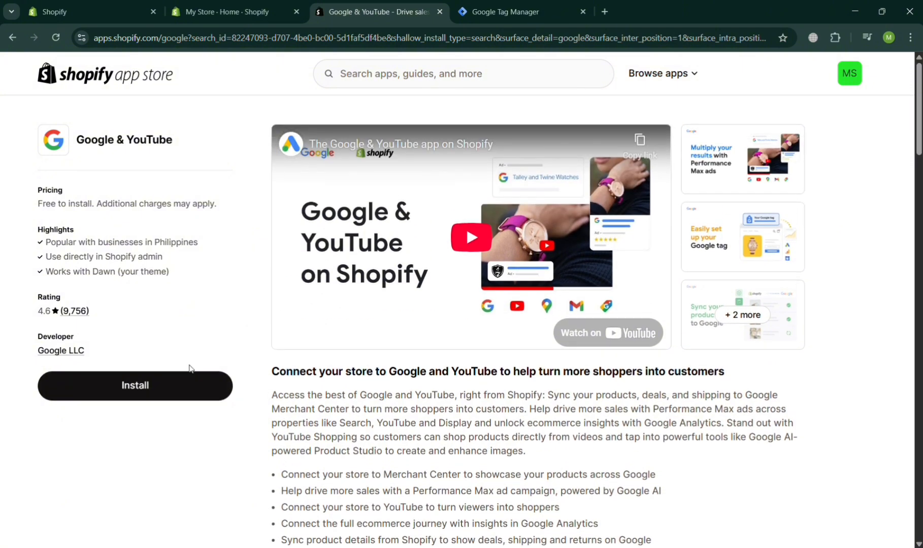
left_click(202, 389)
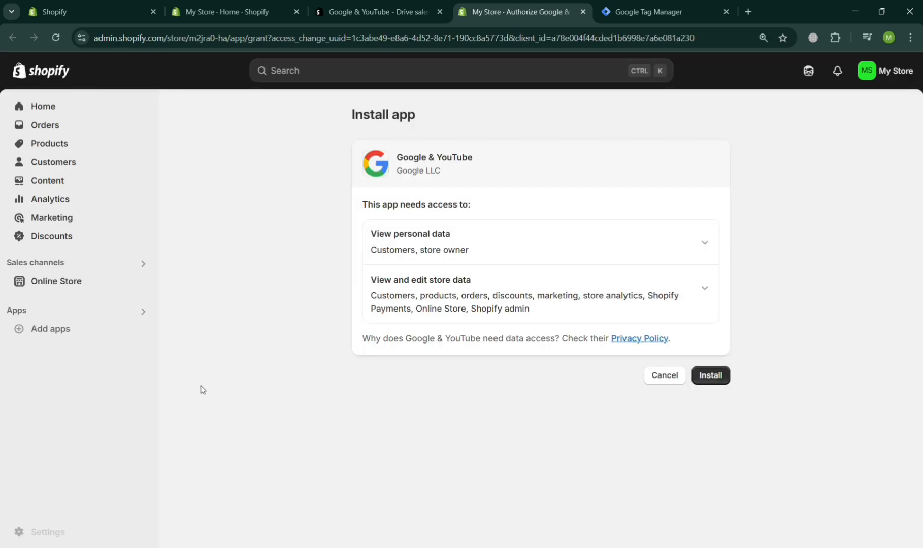
left_click(721, 379)
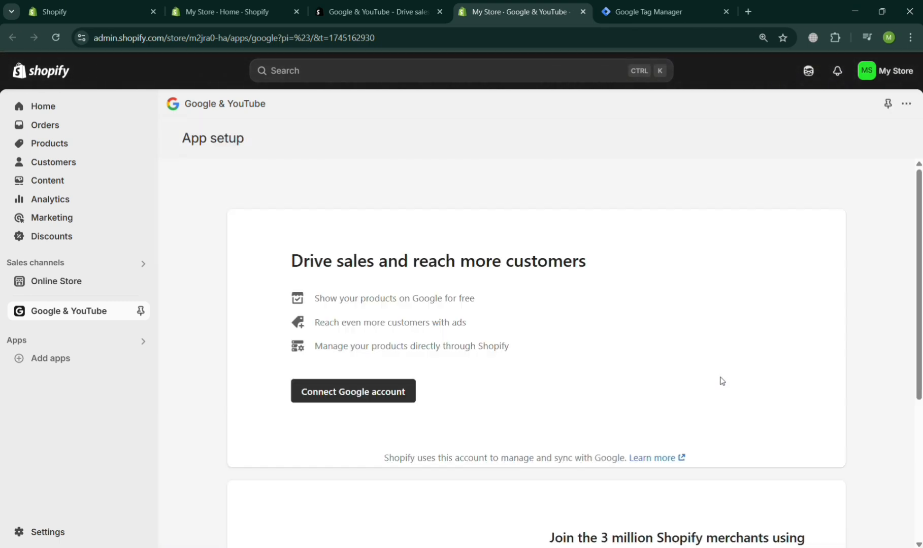
- Connect the Google account to the Google & YouTube app and review its setup options
scroll(508, 269, "down", 4)
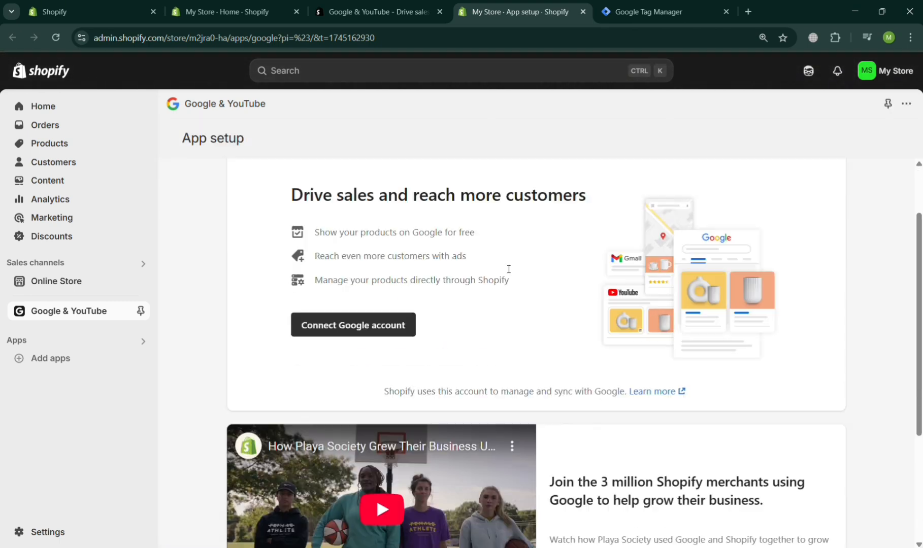
scroll(508, 269, "up", 4)
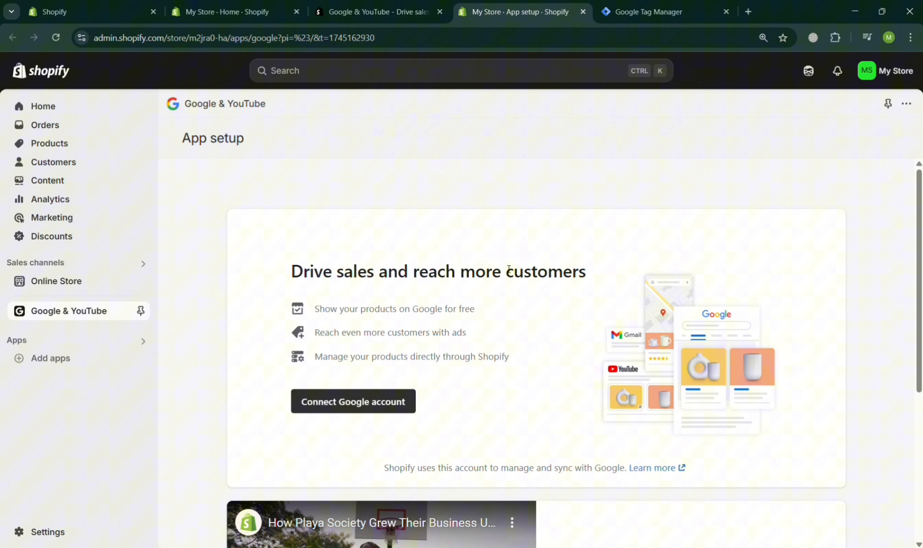
left_click(384, 409)
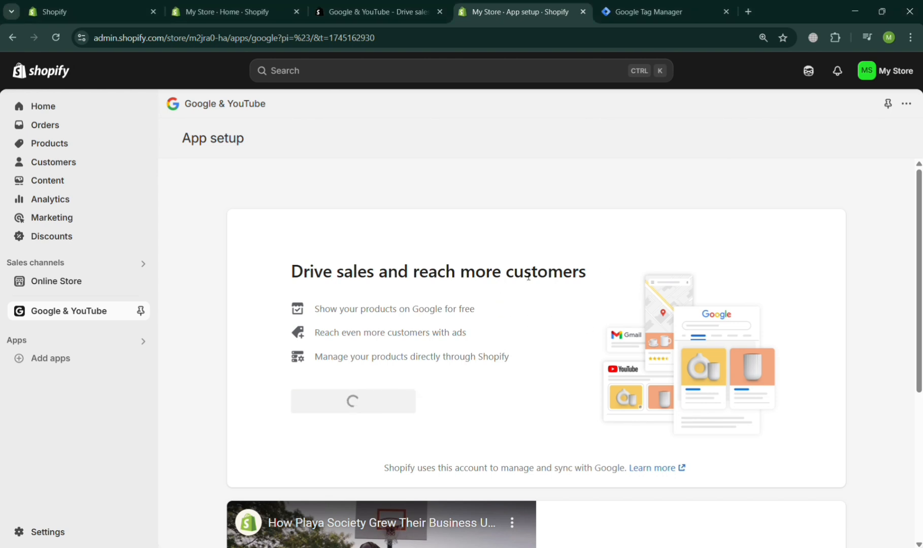
scroll(542, 363, "down", 6)
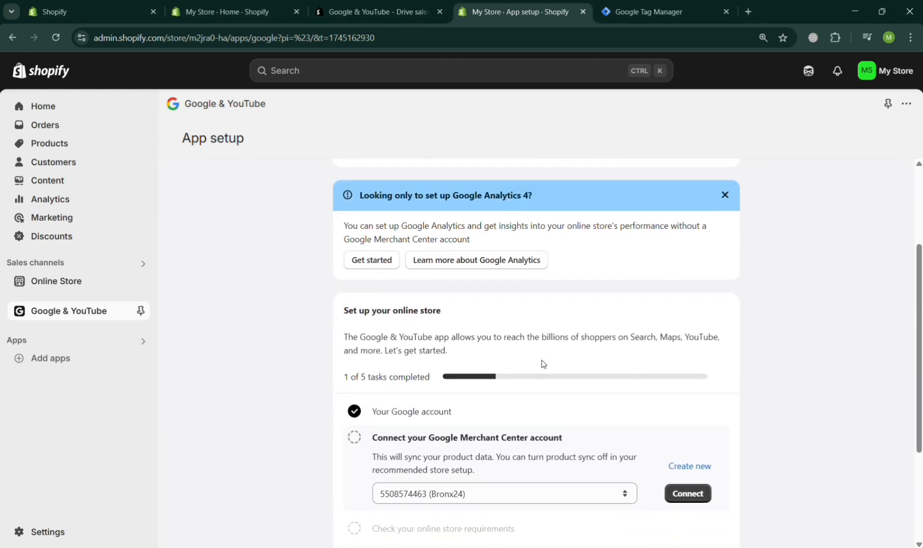
scroll(543, 364, "up", 4)
scroll(543, 363, "up", 2)
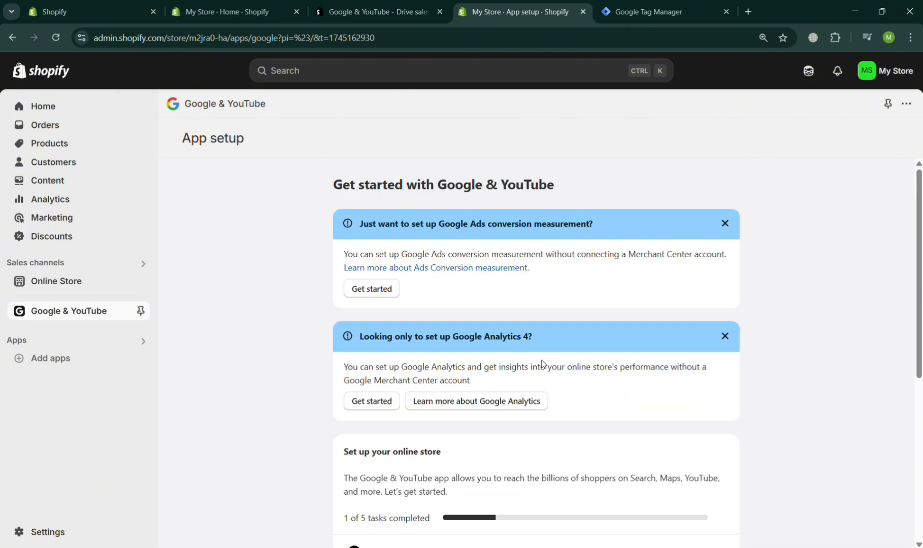
scroll(543, 364, "down", 4)
scroll(541, 364, "up", 4)
- Switch to Google Tag Manager and start adding a new account
left_click(651, 5)
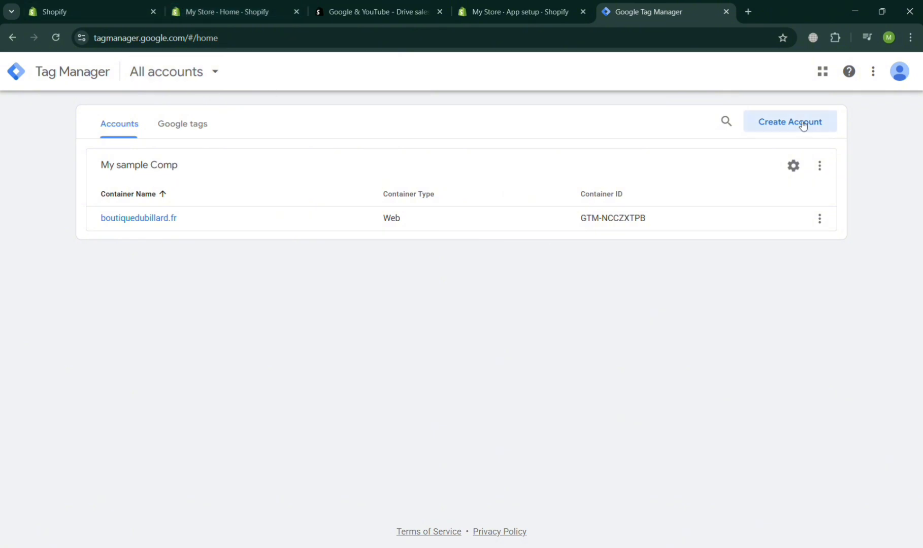
left_click(800, 122)
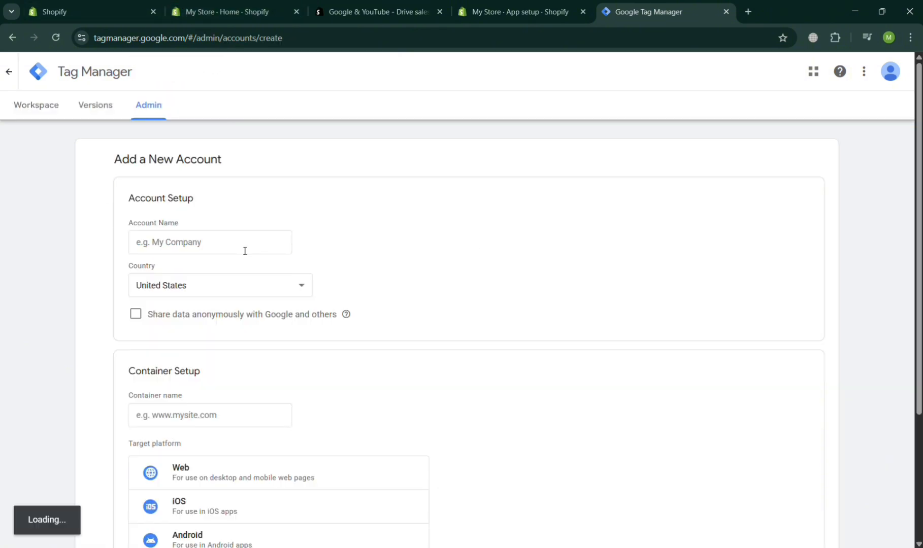
left_click(245, 250)
left_click(403, 239)
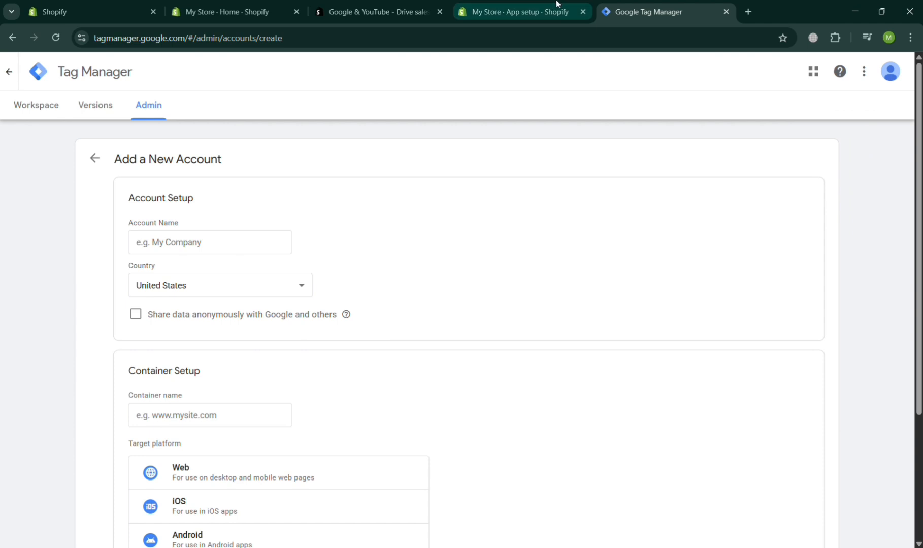
- Return to the Shopify admin and open the store's general settings
left_click(233, 6)
left_click(95, 355)
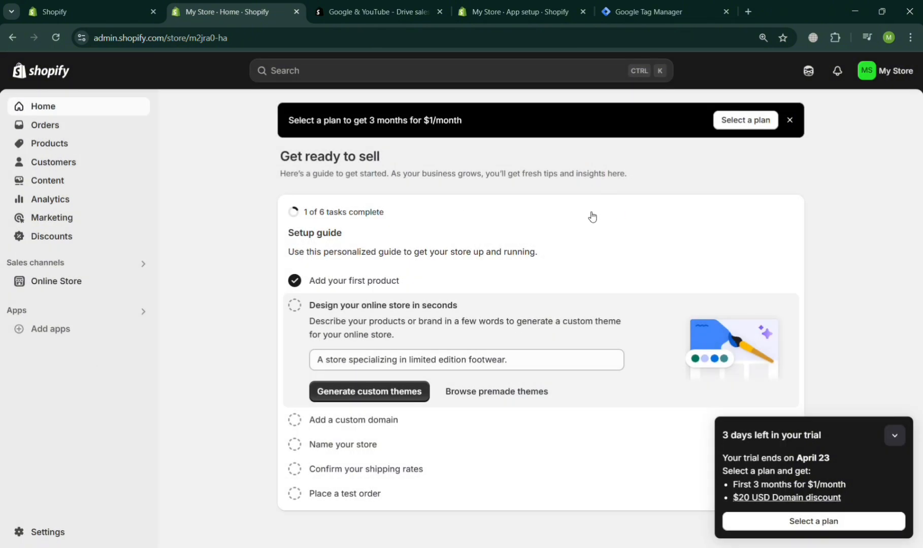
left_click(54, 532)
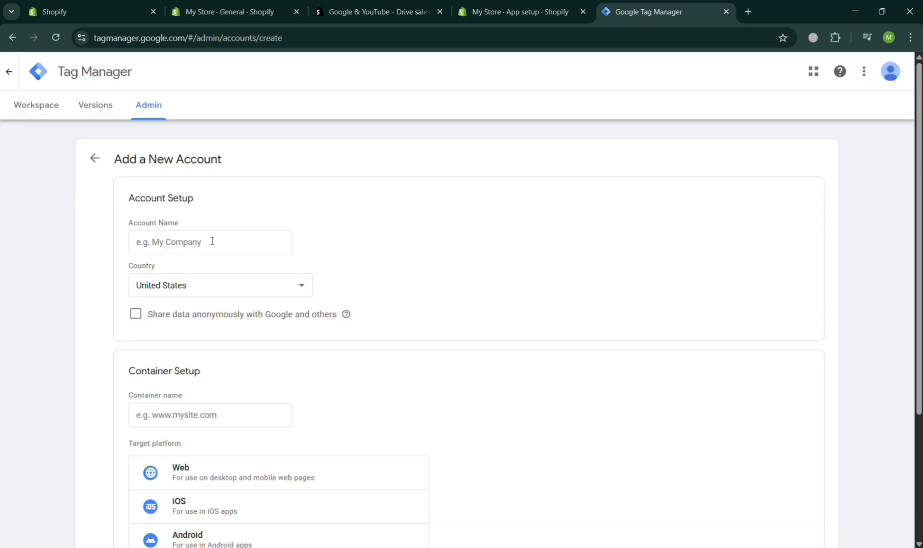
- In Google Tag Manager, name the new account Astra
left_click(196, 244)
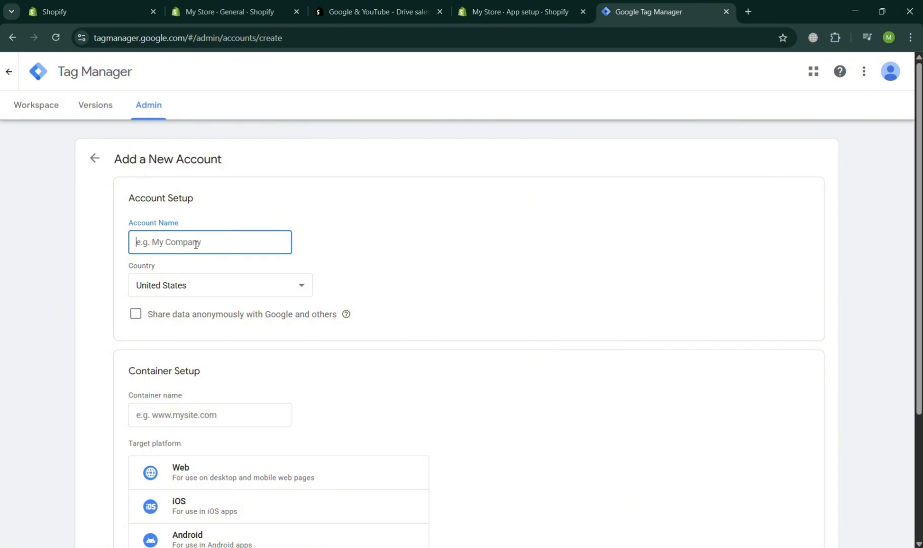
type("Astra")
- Look up the store's domain in Shopify's Domains settings for the Tag Manager container name
scroll(177, 341, "down", 2)
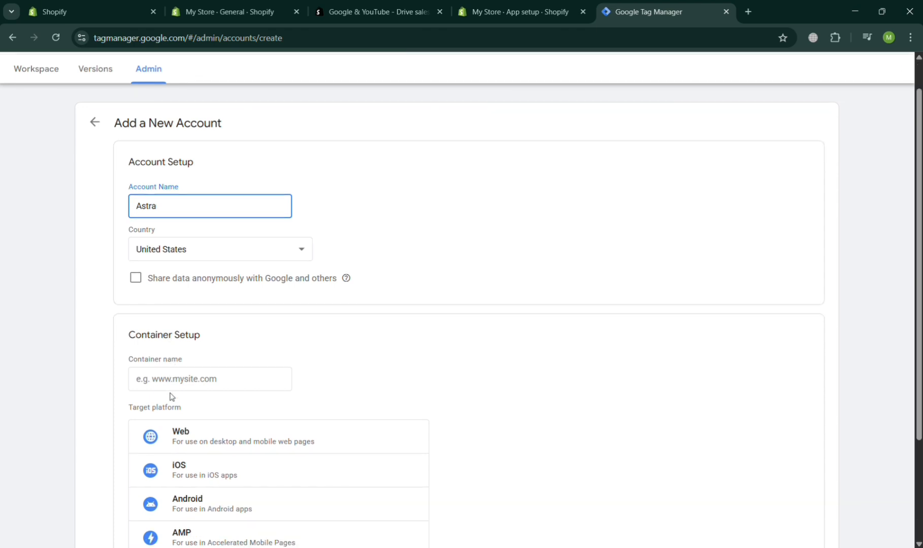
left_click(198, 348)
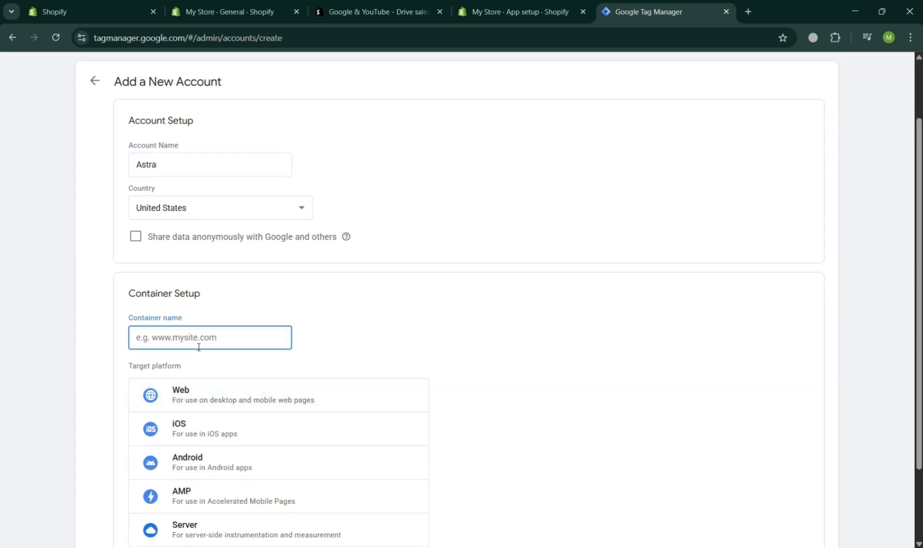
left_click(518, 11)
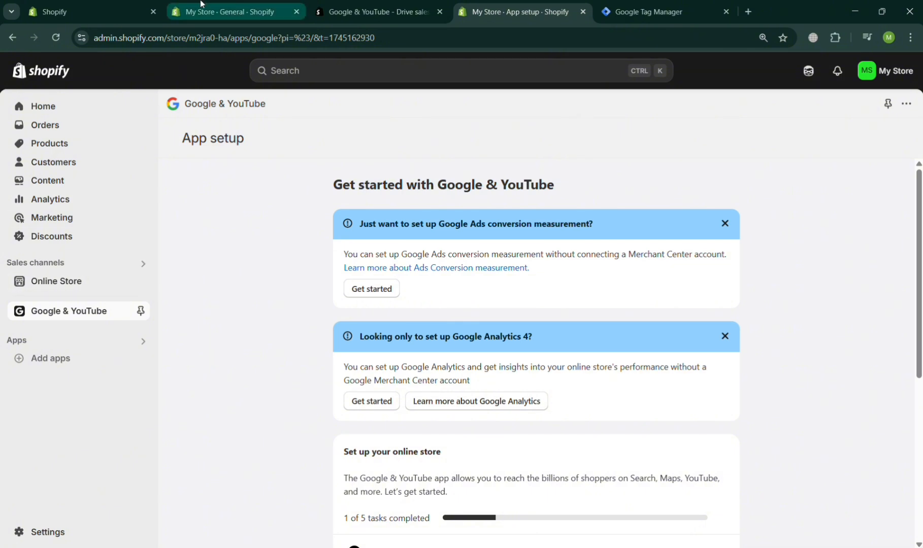
left_click(229, 11)
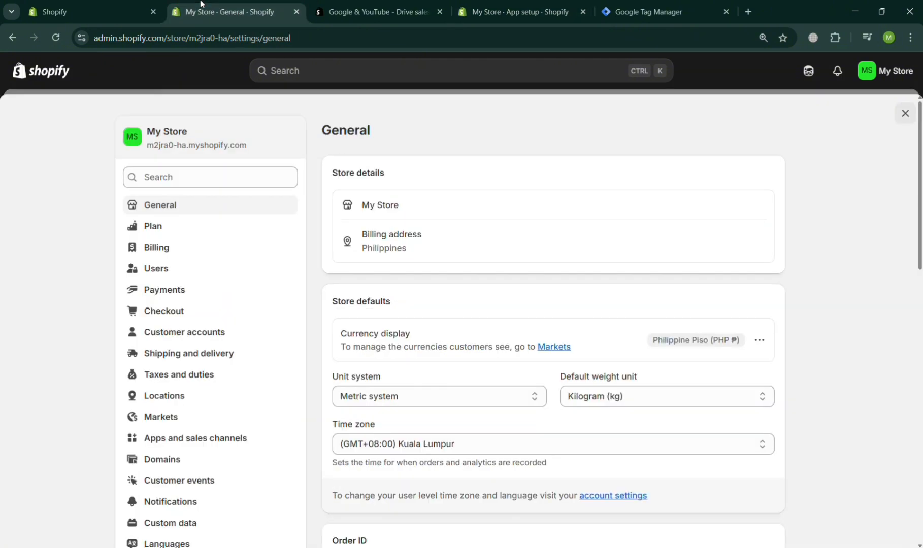
left_click(216, 146)
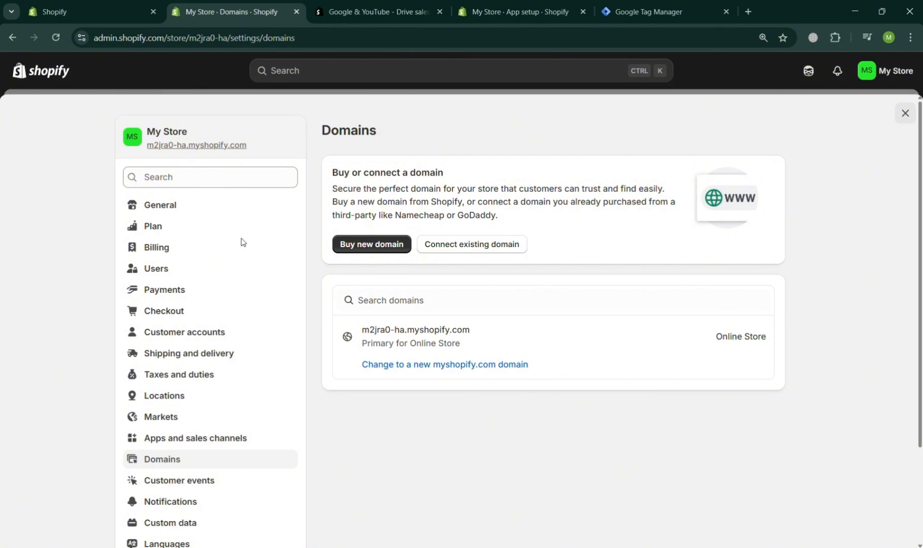
- Try pasting the Shopify Domains settings address as the Tag Manager container name, and clear the field
left_click(625, 12)
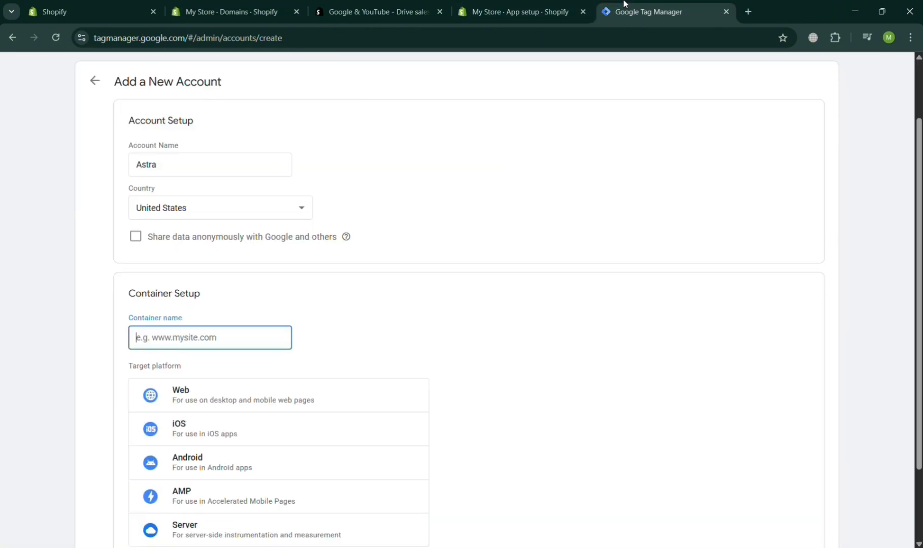
key("ctrl+v")
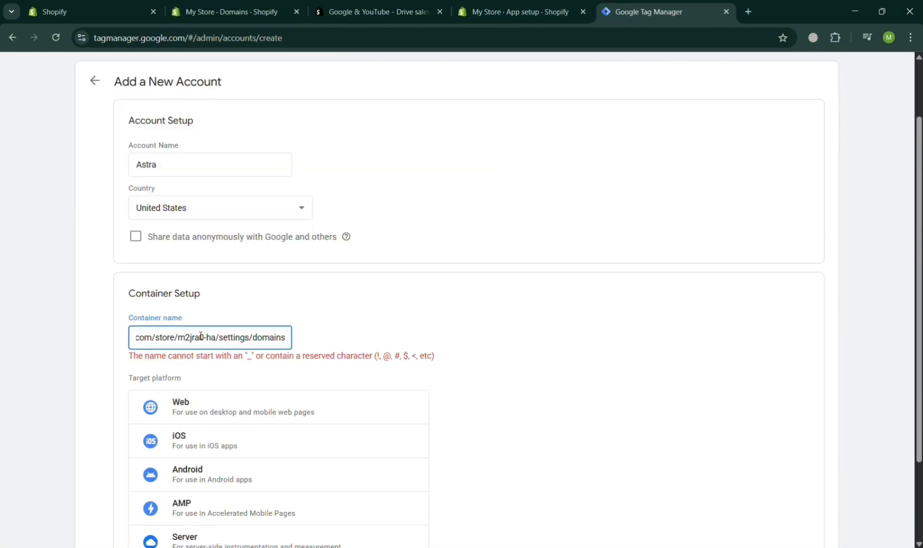
triple_click(200, 336)
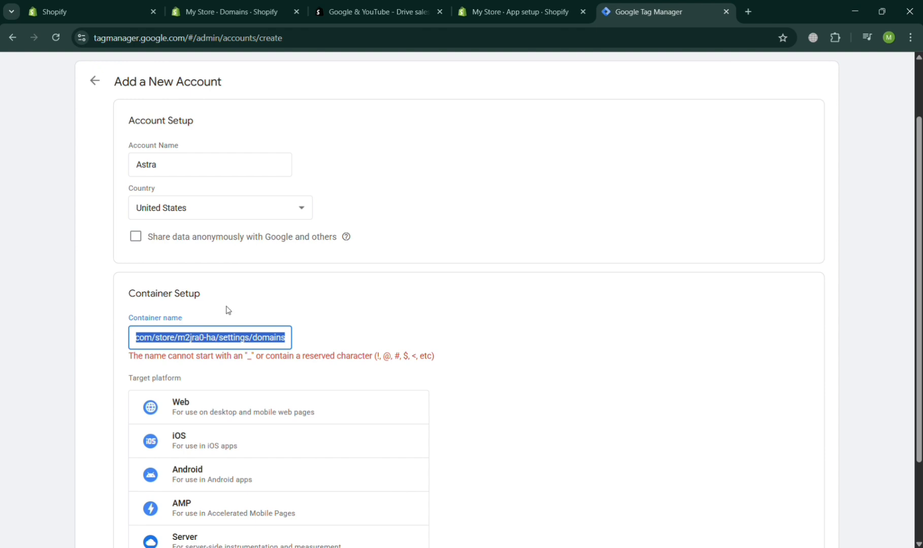
key("BackSpace")
- Leave Shopify's domain settings, view the online store, and copy the storefront's web address
left_click(282, 9)
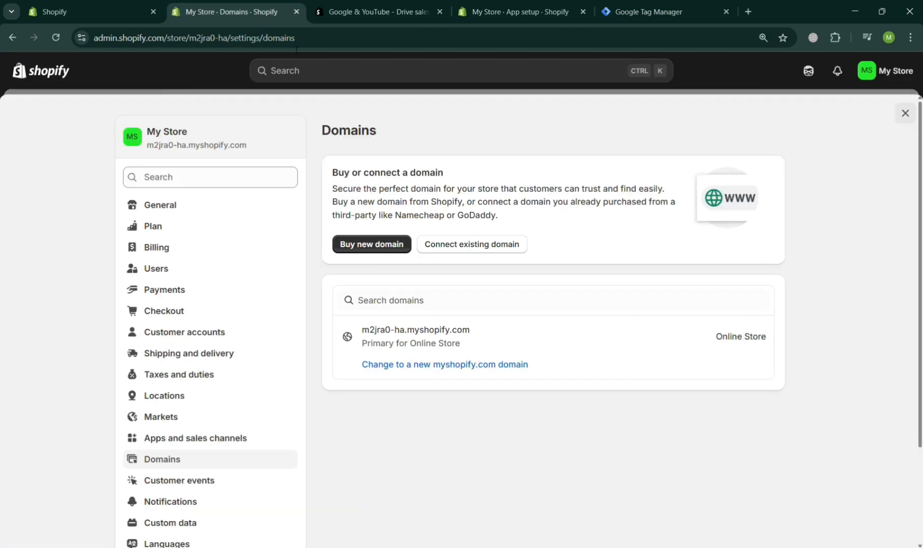
left_click(904, 113)
mouse_move(142, 287)
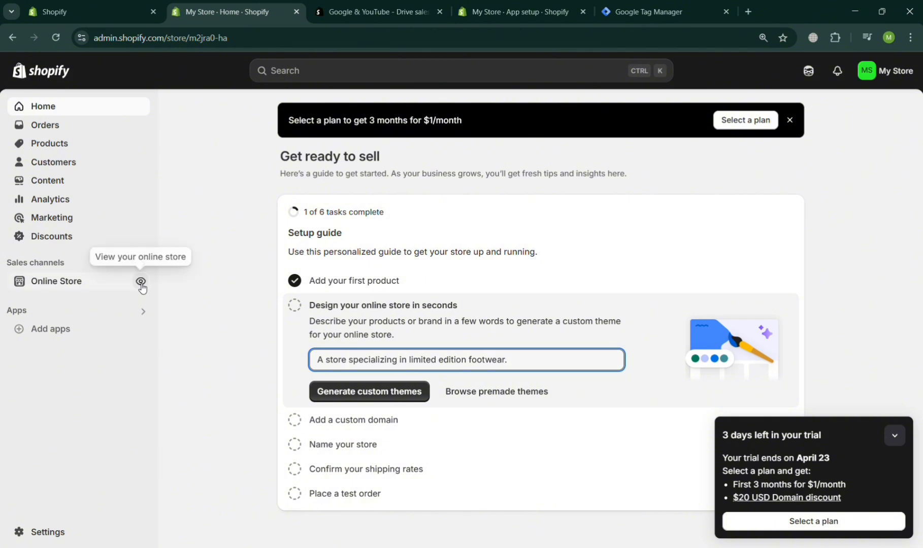
left_click(142, 283)
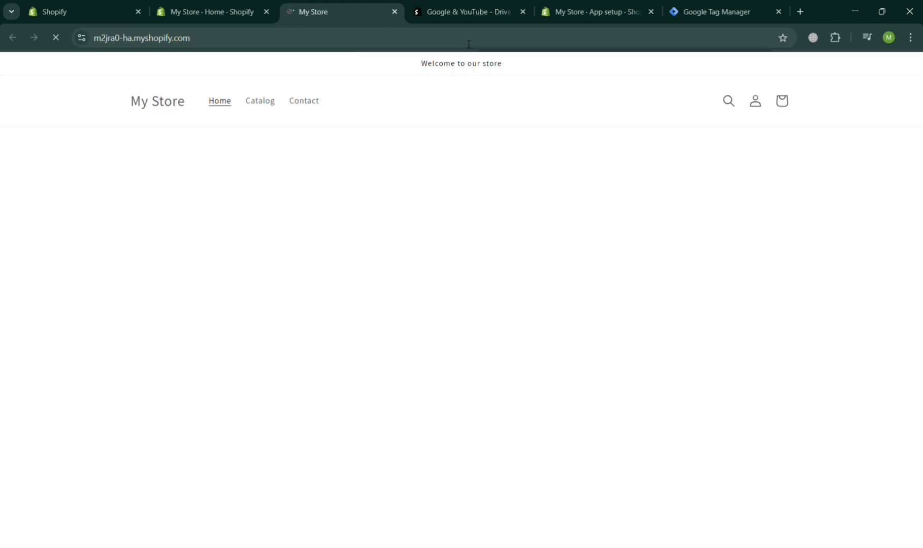
left_click(467, 44)
key("ctrl+c")
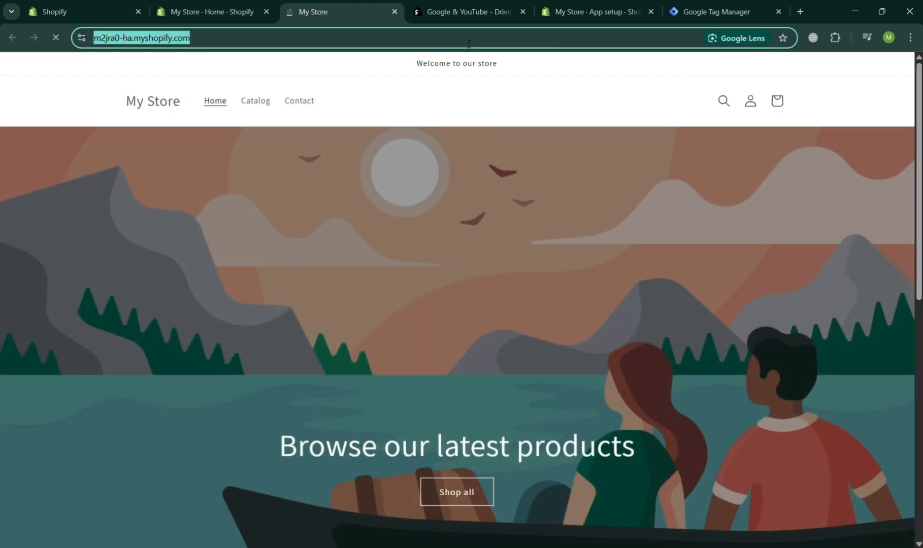
left_click(715, 11)
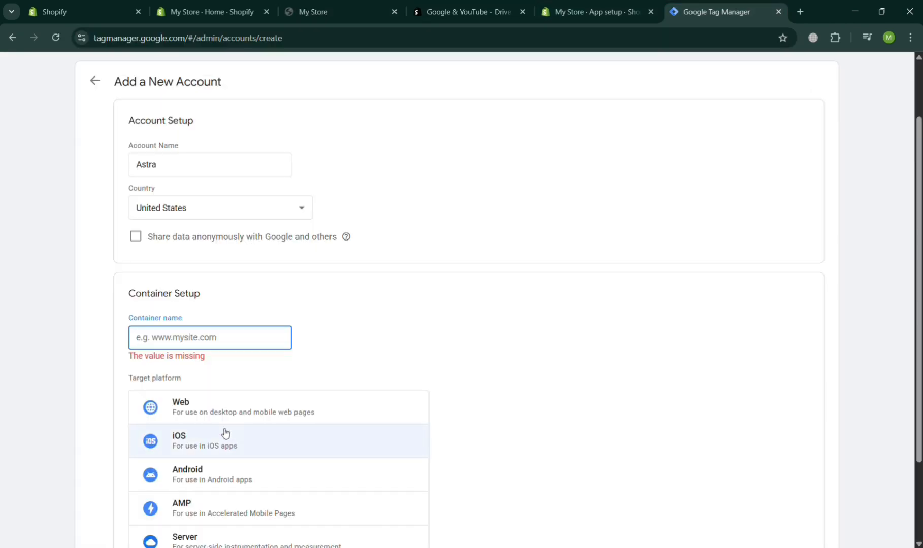
type("www")
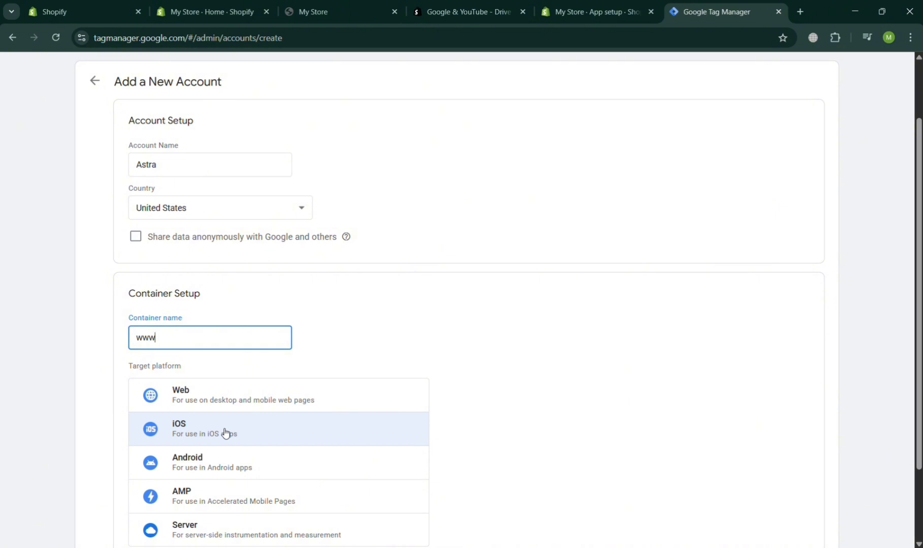
type(".")
key("ctrl+v")
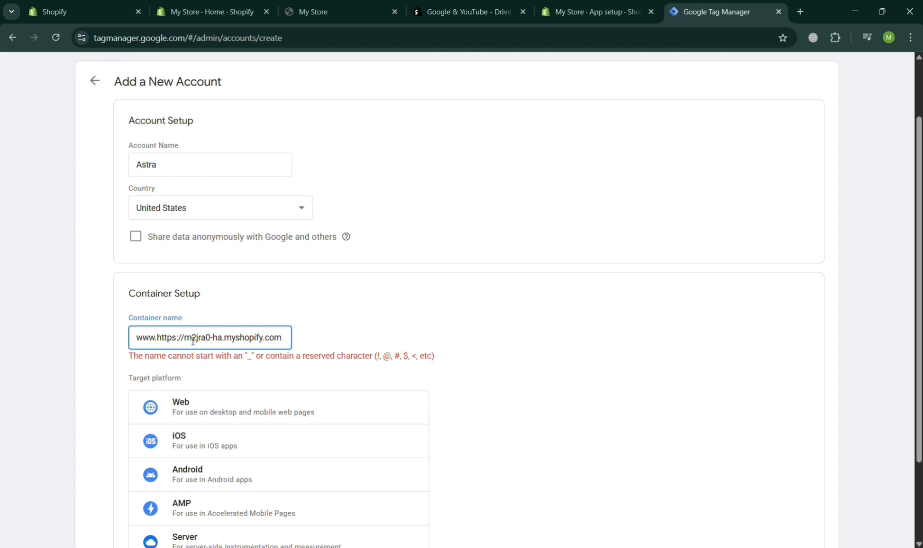
key("BackSpace")
key("BackSpace")
key("BackSpace")
key("BackSpace")
key("BackSpace")
key("BackSpace")
key("BackSpace")
key("BackSpace")
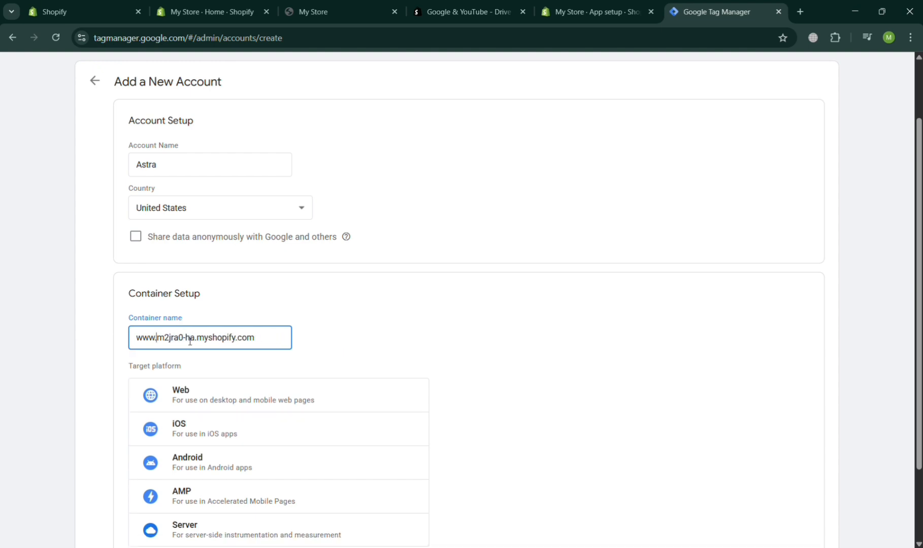
left_click(278, 364)
- Set the container's target platform to Web and create the Tag Manager account
scroll(278, 365, "down", 2)
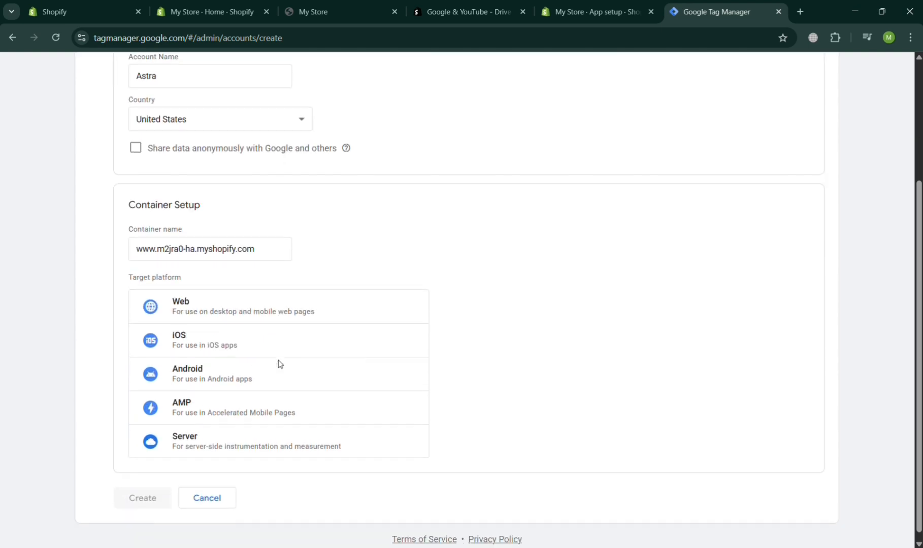
left_click(242, 300)
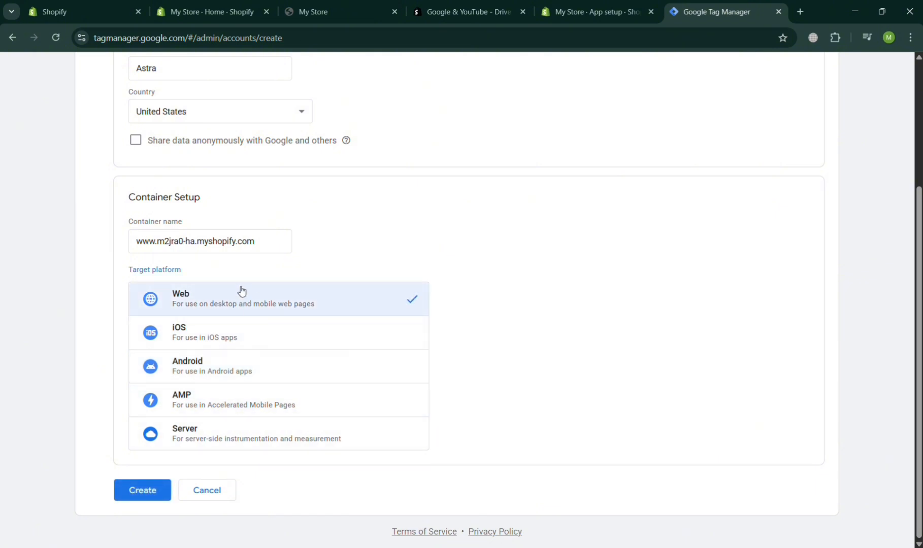
left_click(155, 500)
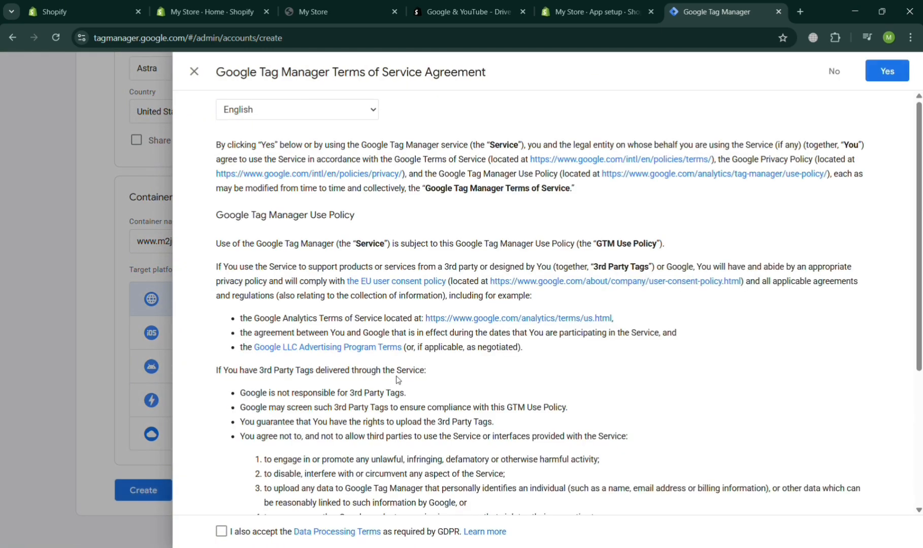
- Review the Google Tag Manager Terms of Service, accept the GDPR Data Processing Terms, and agree to the agreement
scroll(397, 379, "down", 4)
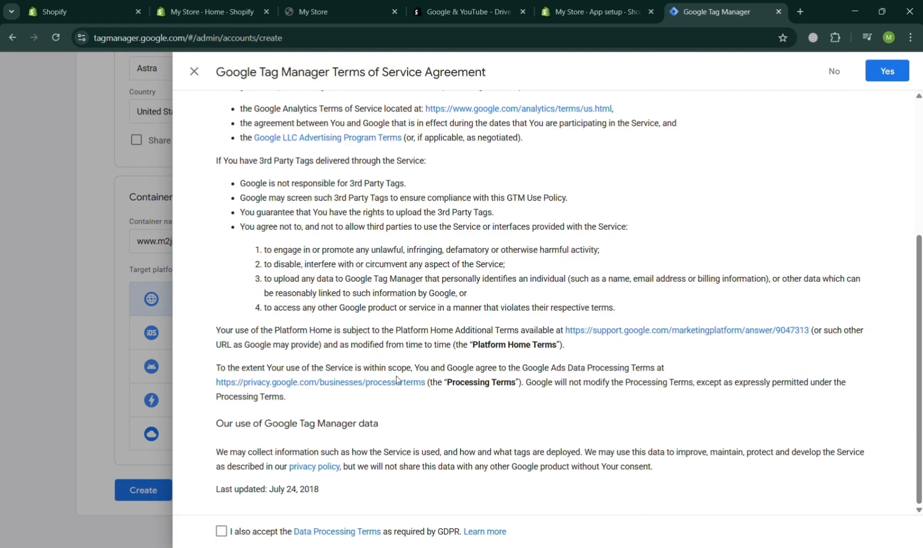
left_click(221, 531)
scroll(447, 467, "up", 3)
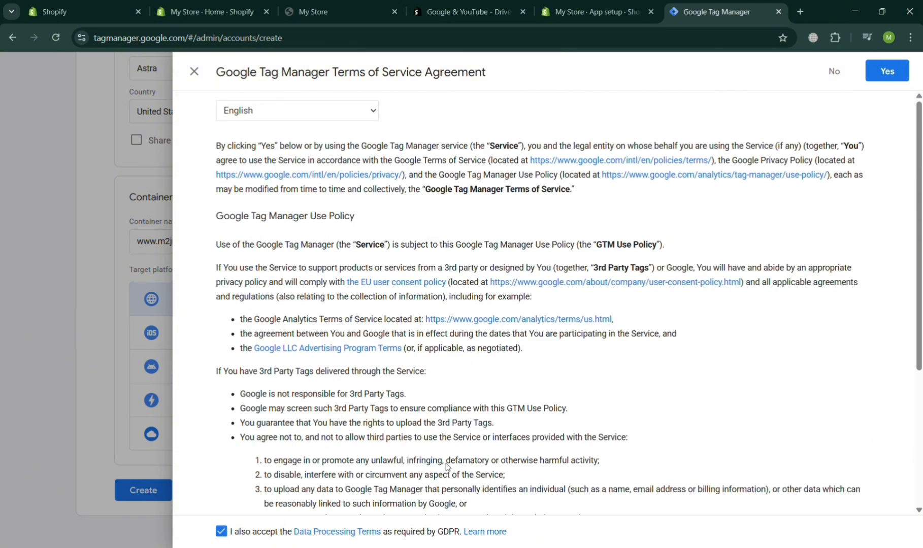
scroll(446, 467, "down", 3)
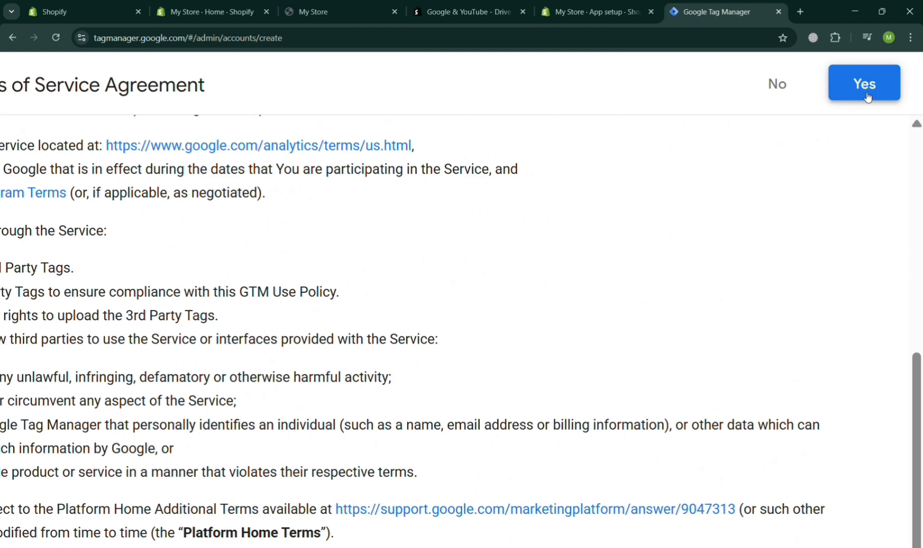
left_click(866, 91)
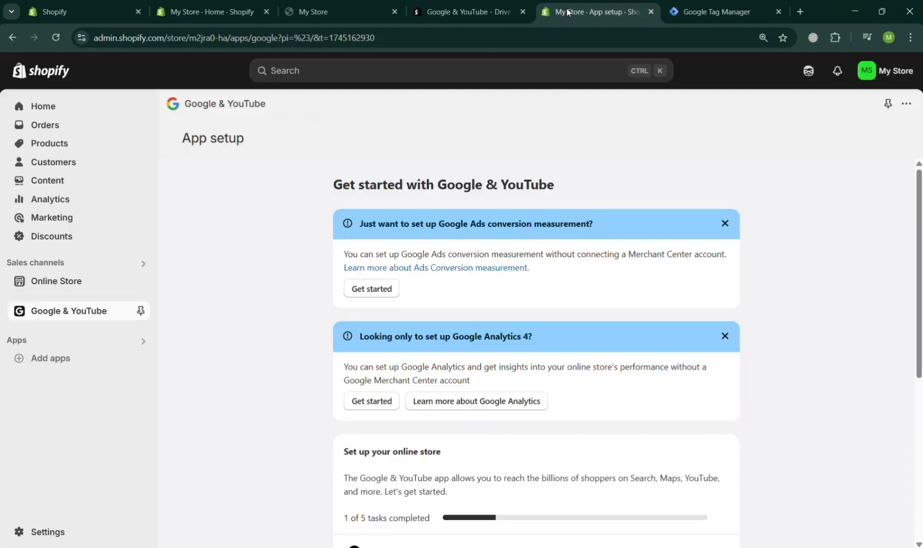
- In Shopify's Google & YouTube app setup, try to connect the Bronx24 Google Merchant Center account
left_click(567, 12)
scroll(395, 420, "down", 6)
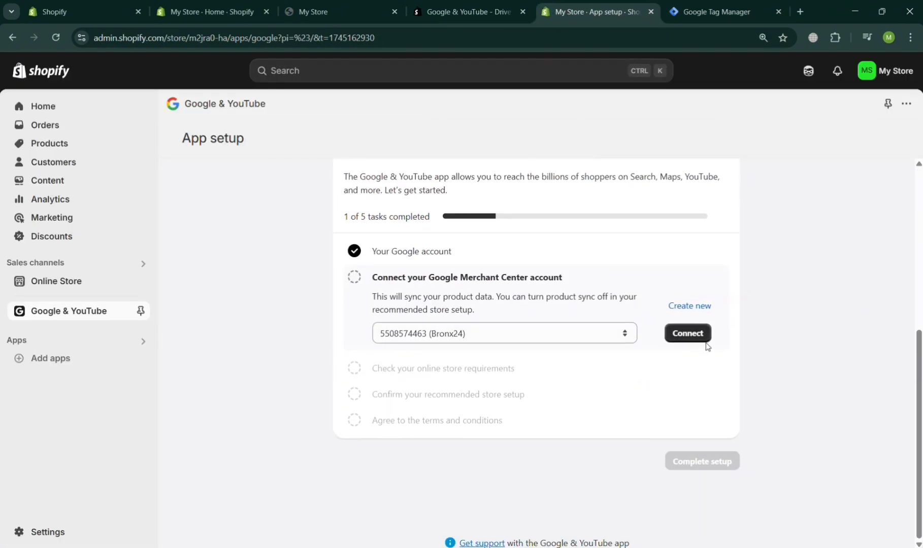
left_click(701, 339)
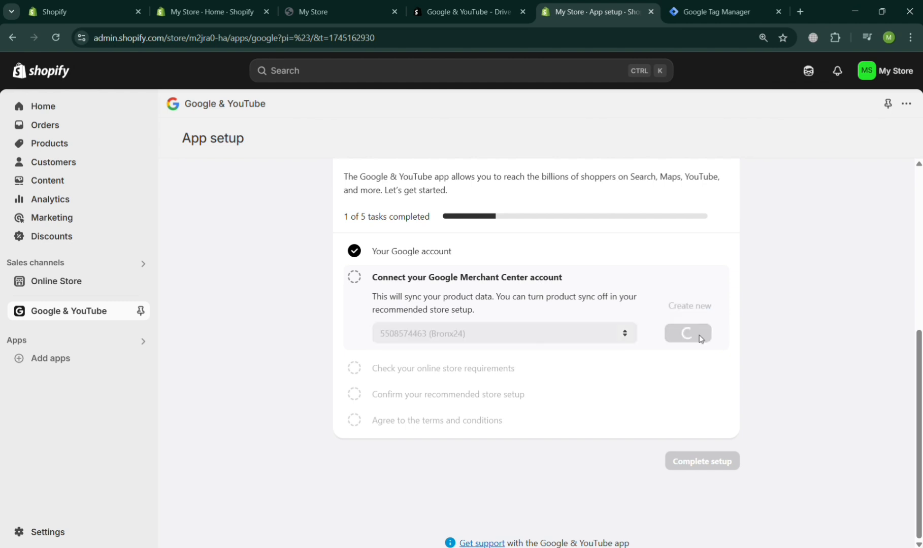
scroll(701, 339, "up", 5)
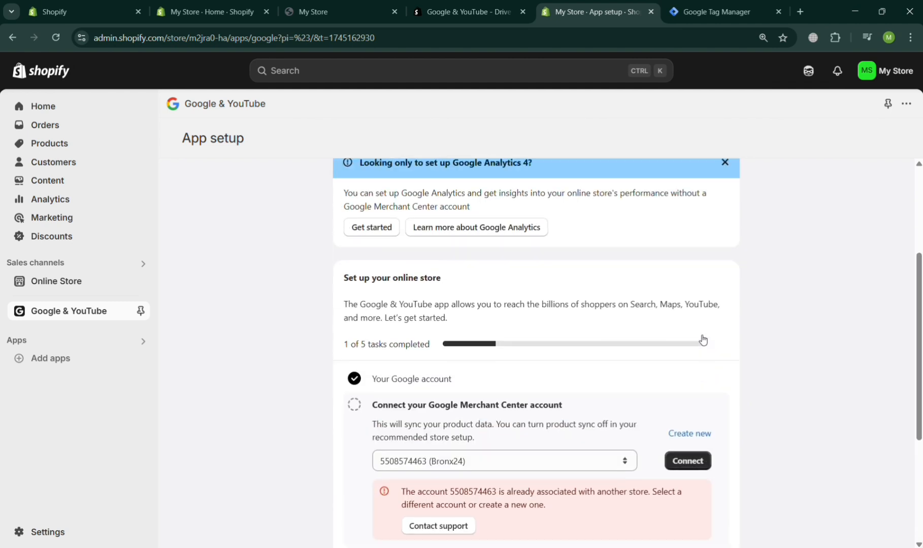
scroll(701, 339, "up", 1)
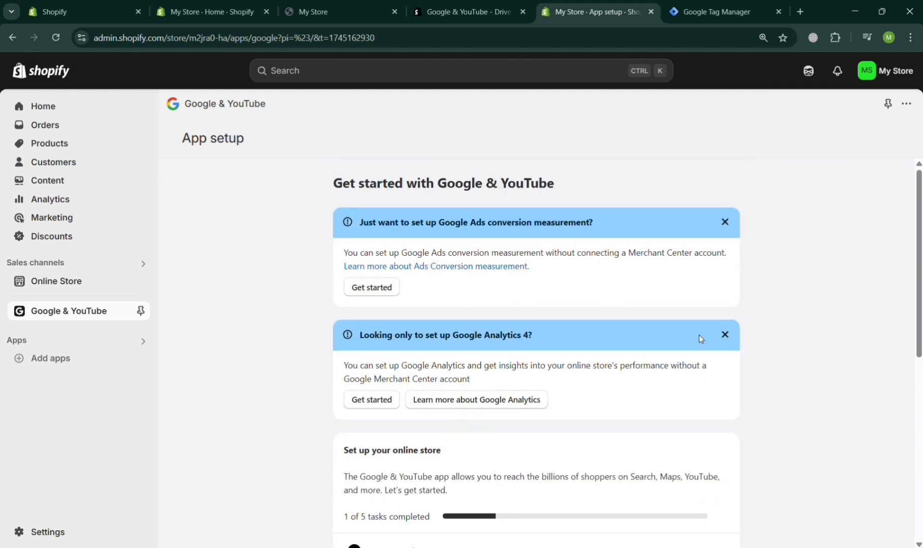
- Dismiss the Google Analytics 4 notice and retry connecting the Bronx24 Merchant Center account
scroll(700, 339, "down", 1)
scroll(701, 339, "down", 1)
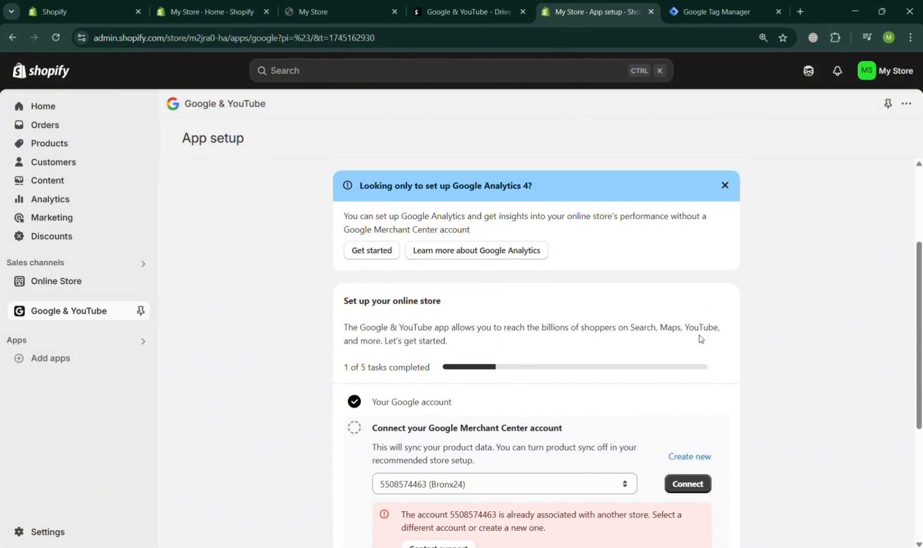
left_click(724, 185)
scroll(728, 192, "down", 1)
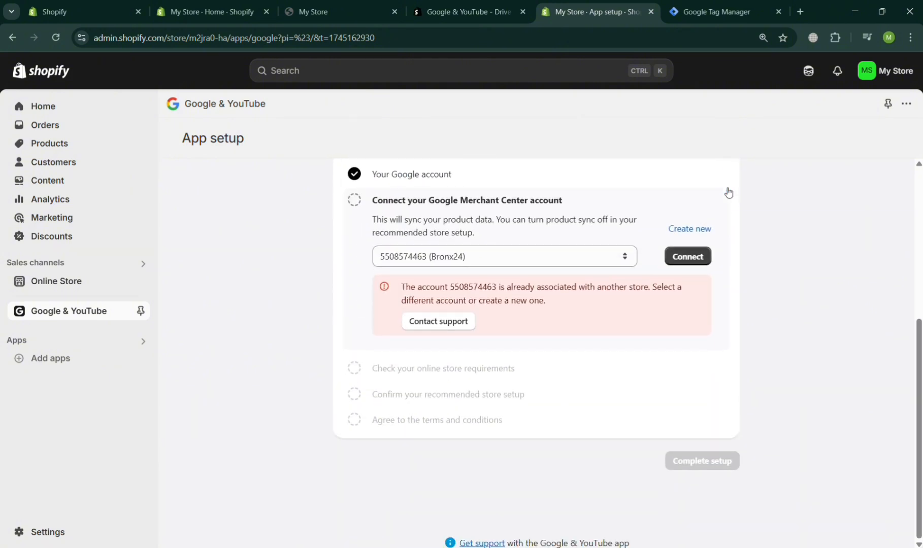
left_click(590, 258)
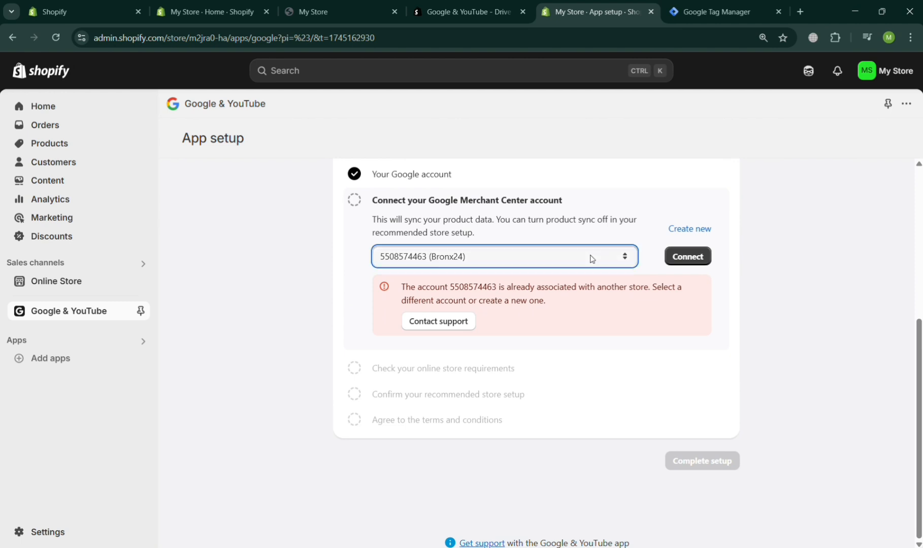
left_click(686, 258)
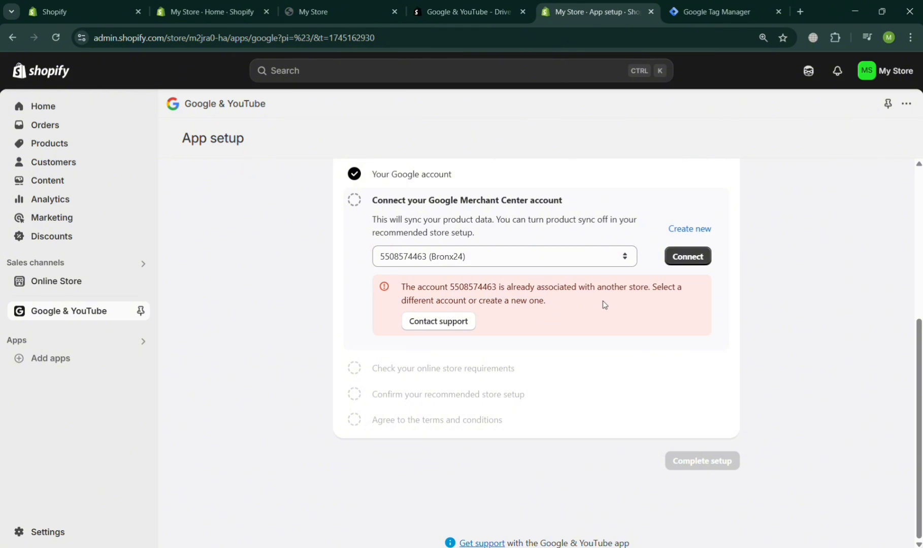
- Copy the head code snippet from Google Tag Manager's installation instructions and return to the Shopify admin
left_click(730, 4)
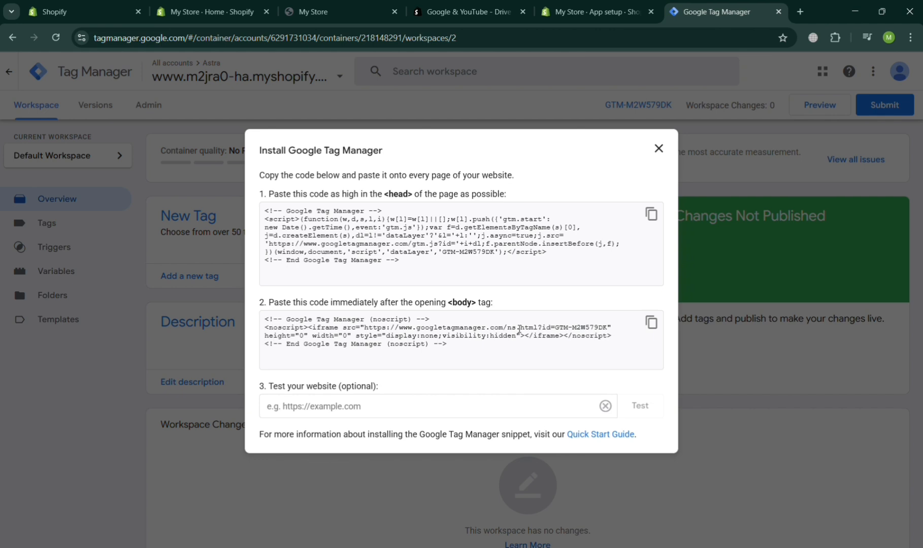
left_click(650, 214)
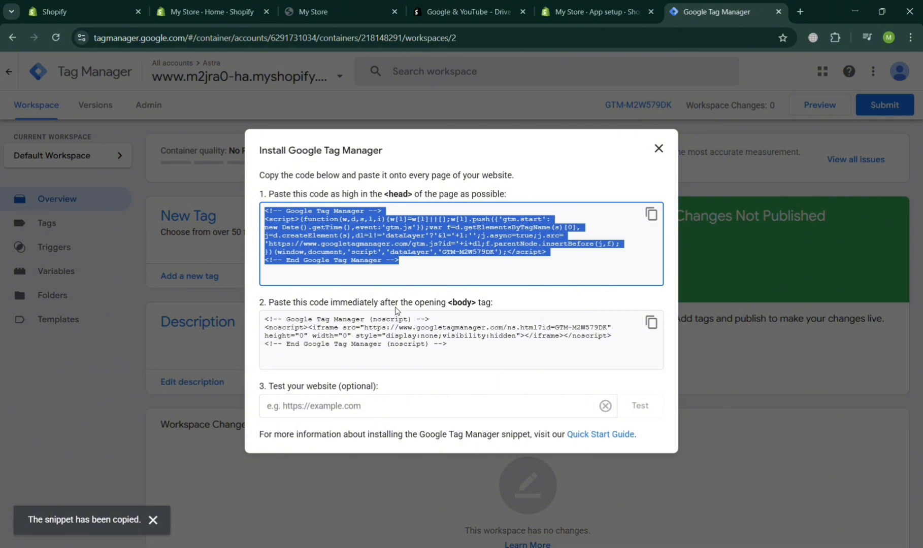
left_click(584, 5)
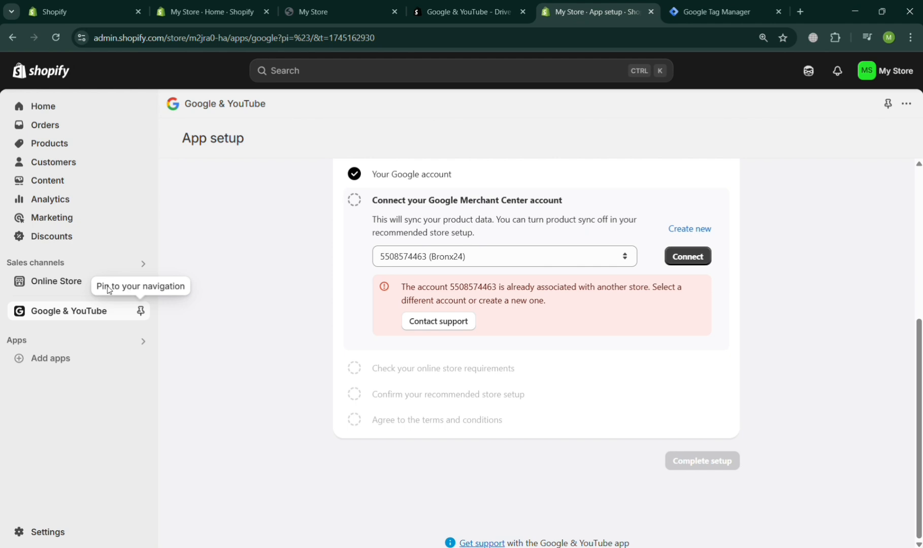
- Open the code editor for the online store's current Dawn theme from its theme customizer
left_click(56, 288)
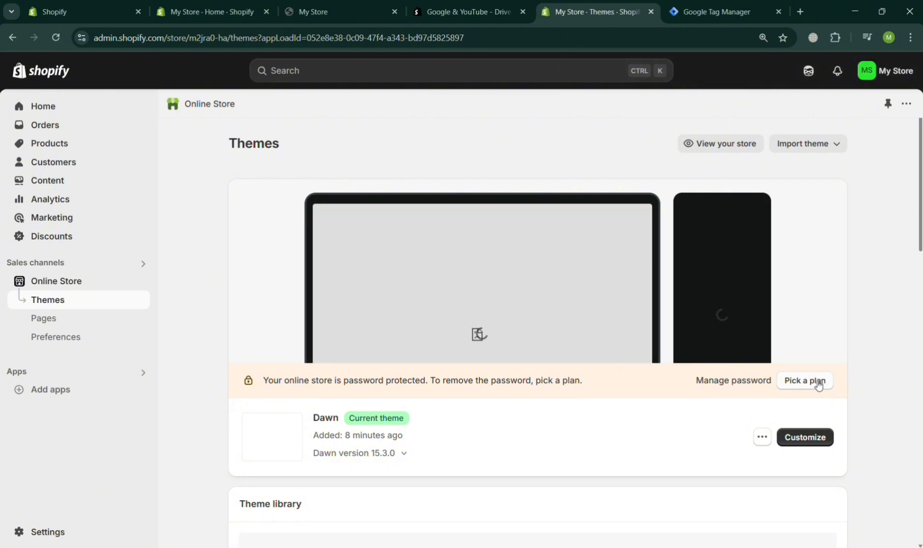
left_click(804, 438)
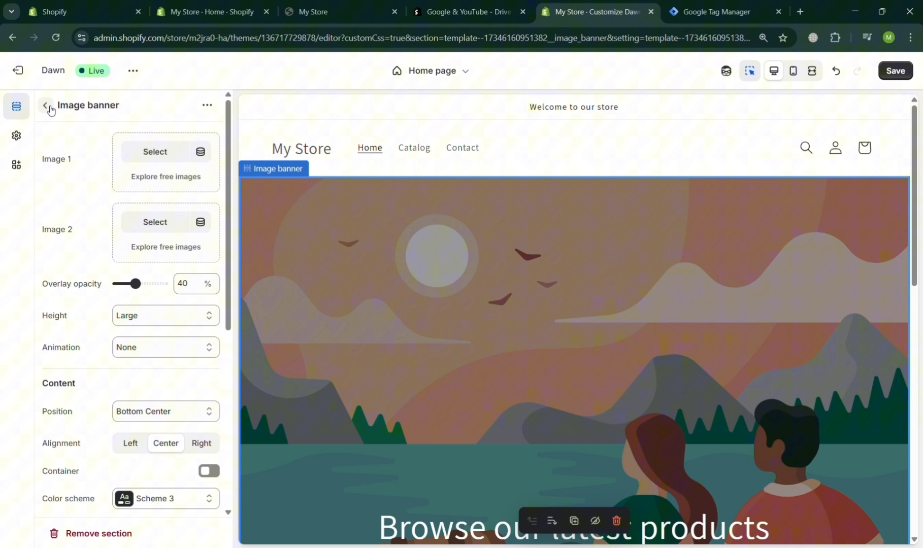
left_click(46, 106)
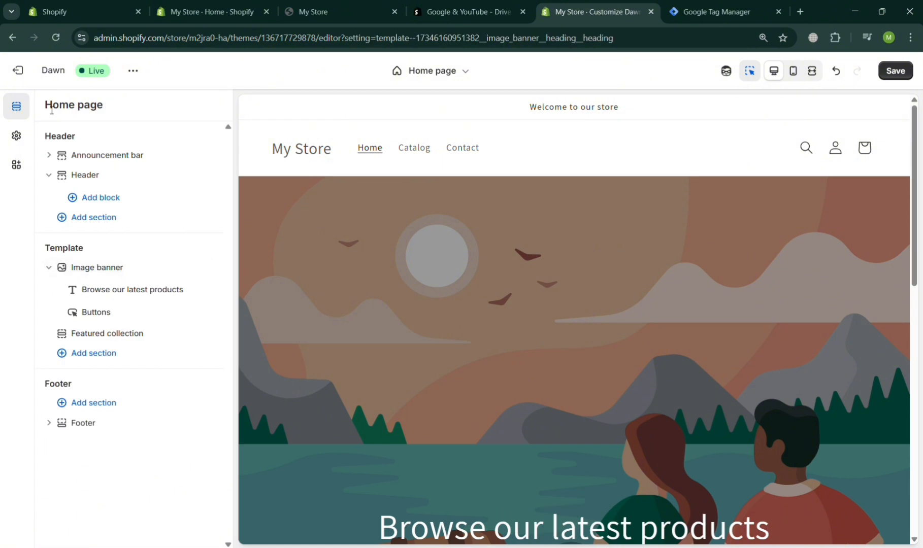
left_click(138, 71)
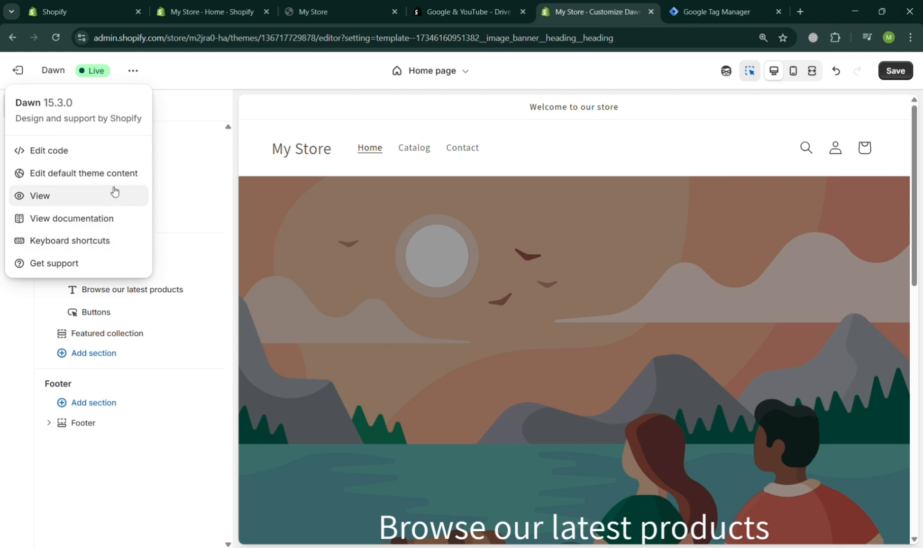
left_click(112, 160)
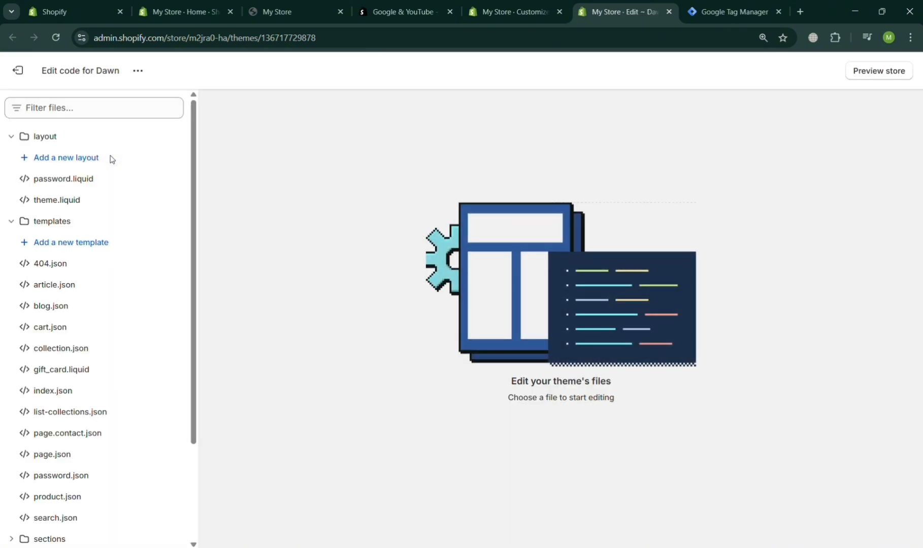
- Paste the Tag Manager snippet on a new line directly below the opening head tag in theme.liquid and save the file
left_click(100, 201)
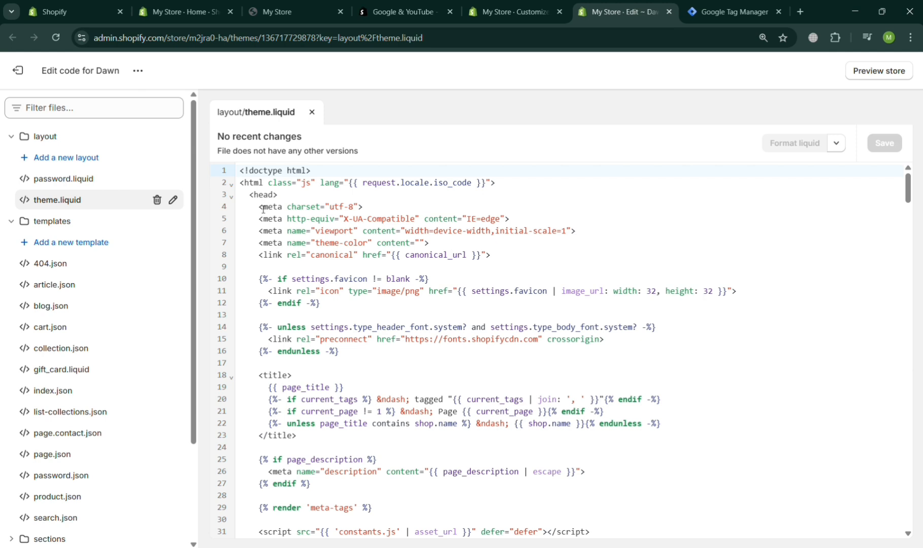
left_click(290, 197)
key("Return")
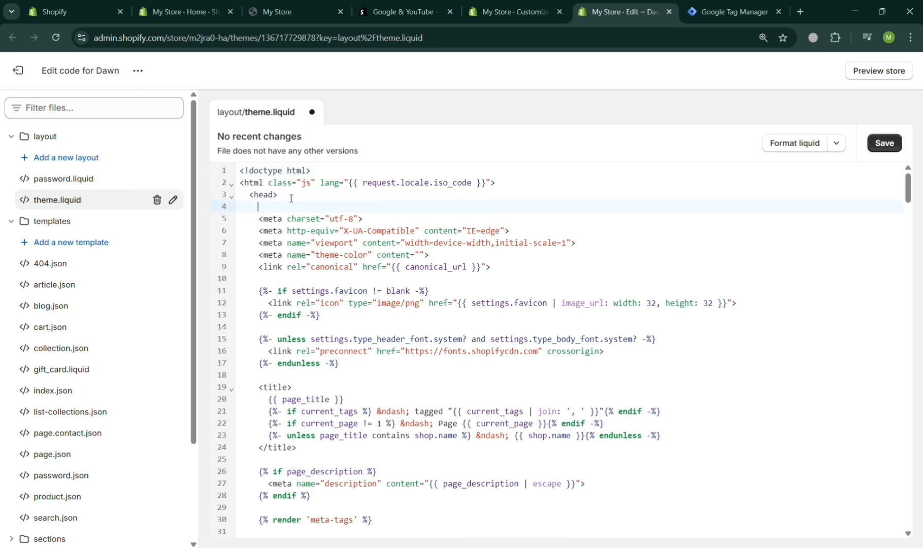
key("ctrl+v")
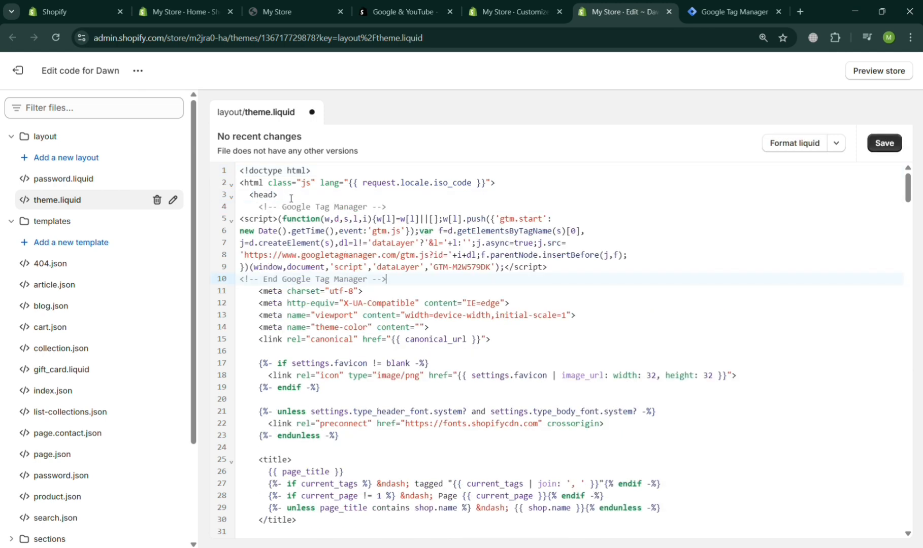
left_click(891, 145)
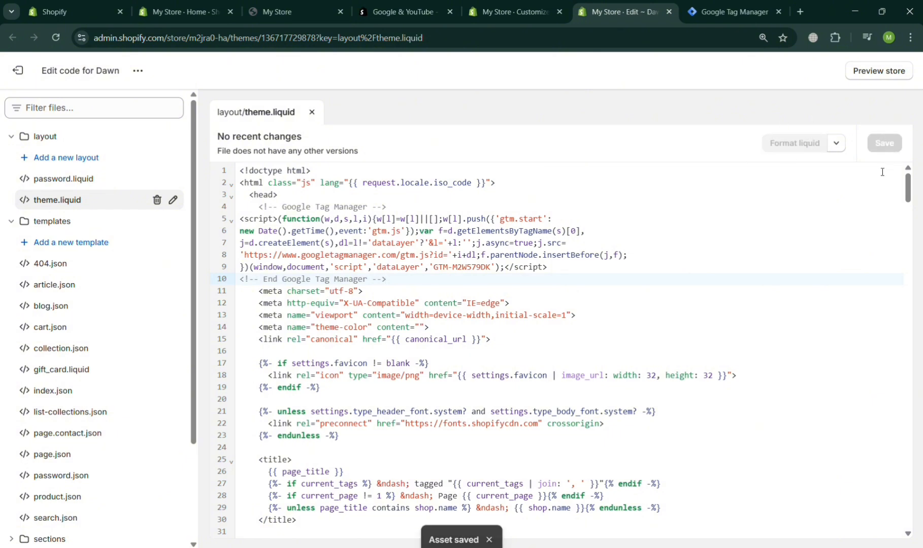
- Return to the Dawn theme customizer and reload the page
left_click(478, 5)
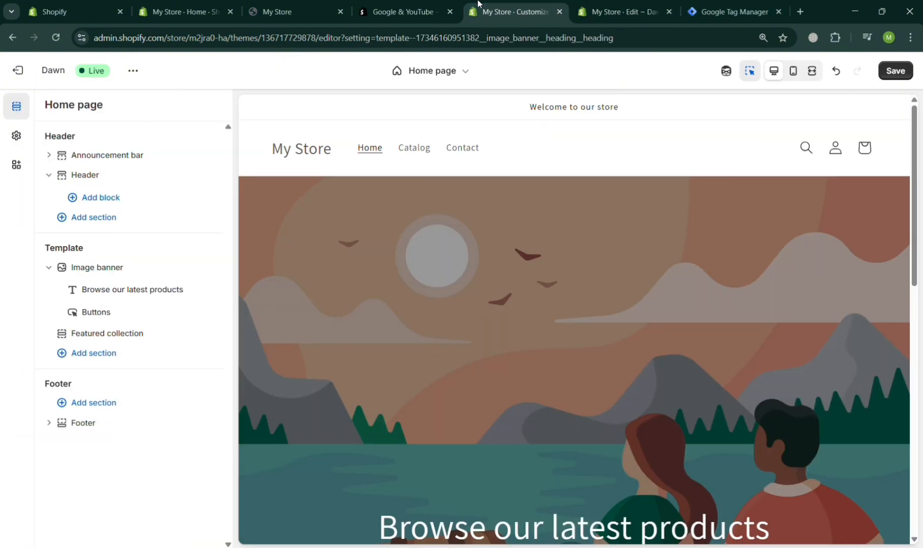
left_click(54, 40)
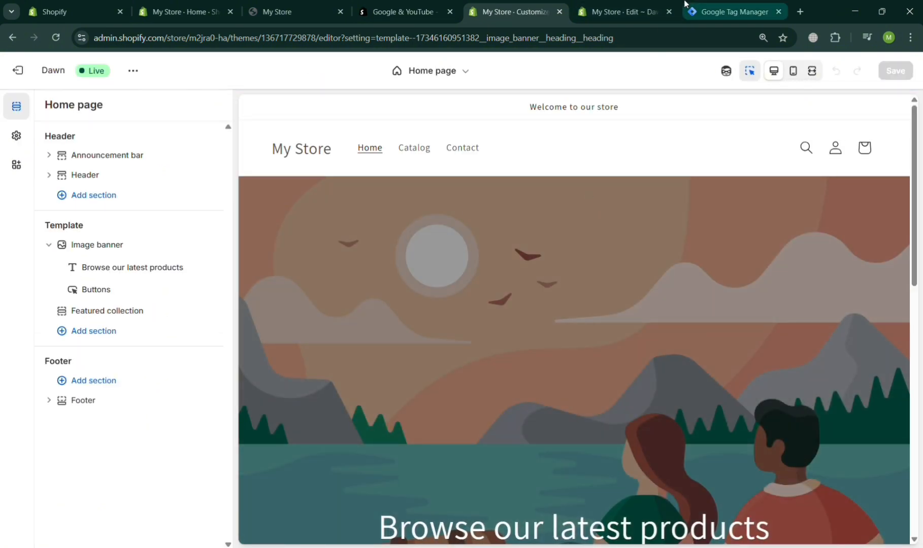
left_click(685, 6)
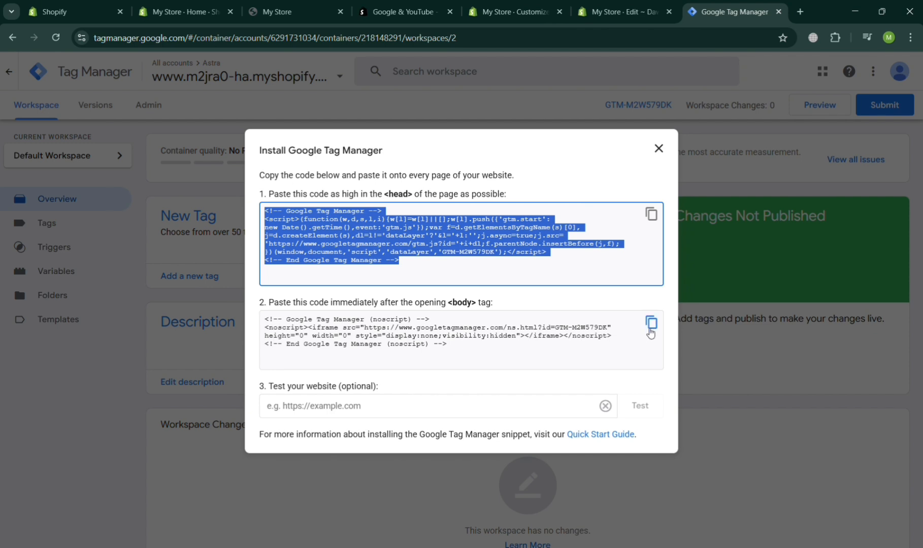
left_click(406, 410)
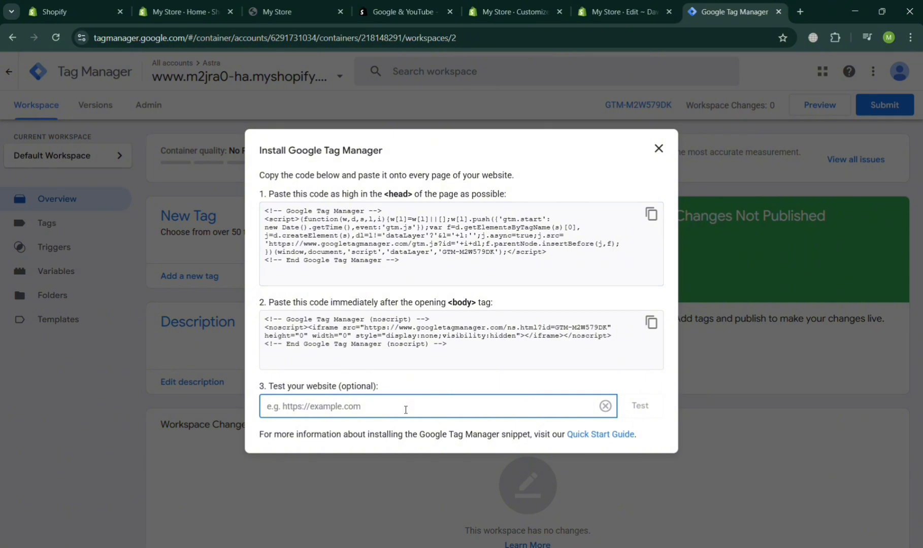
left_click(500, 5)
left_click(325, 5)
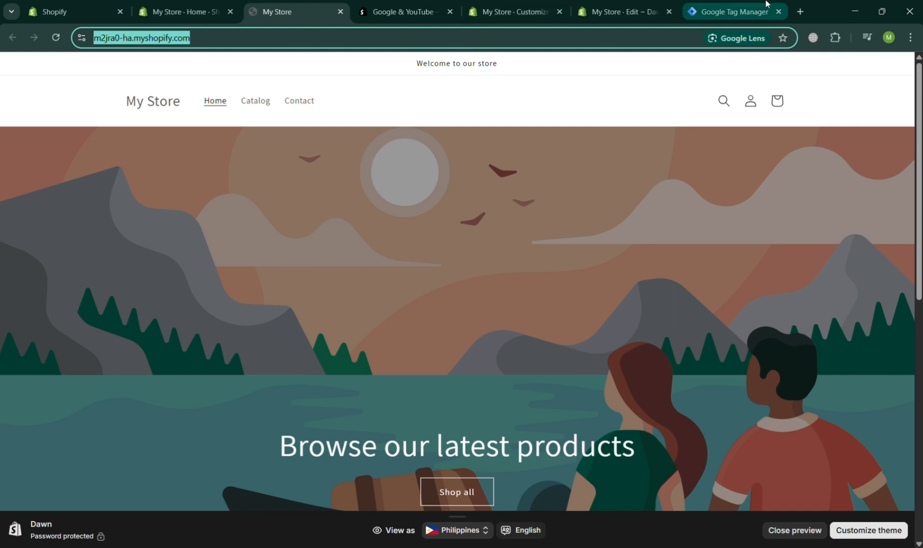
left_click(731, 11)
key("ctrl+v")
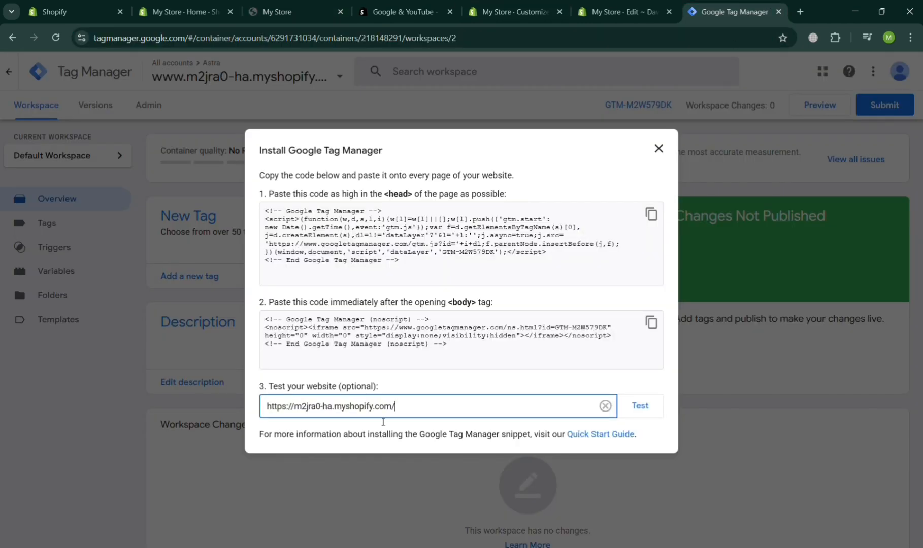
left_click(641, 412)
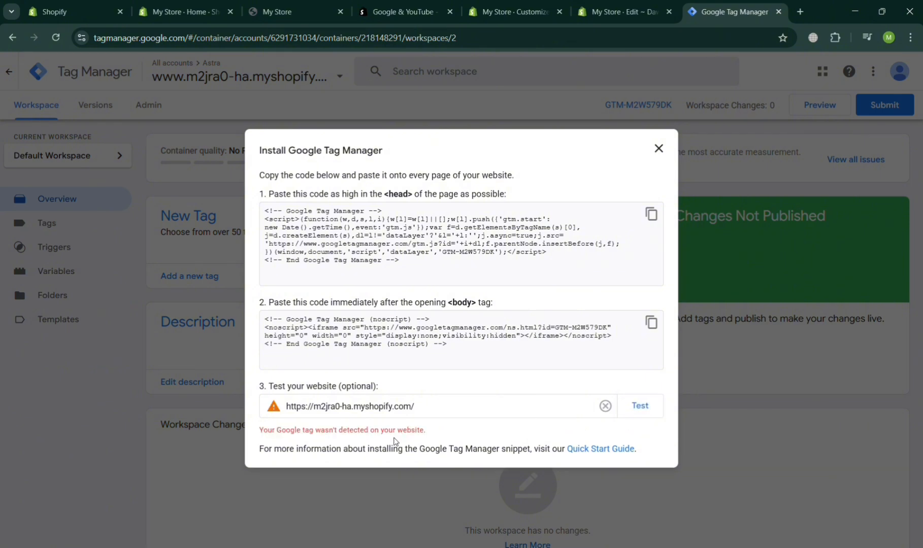
left_click(658, 149)
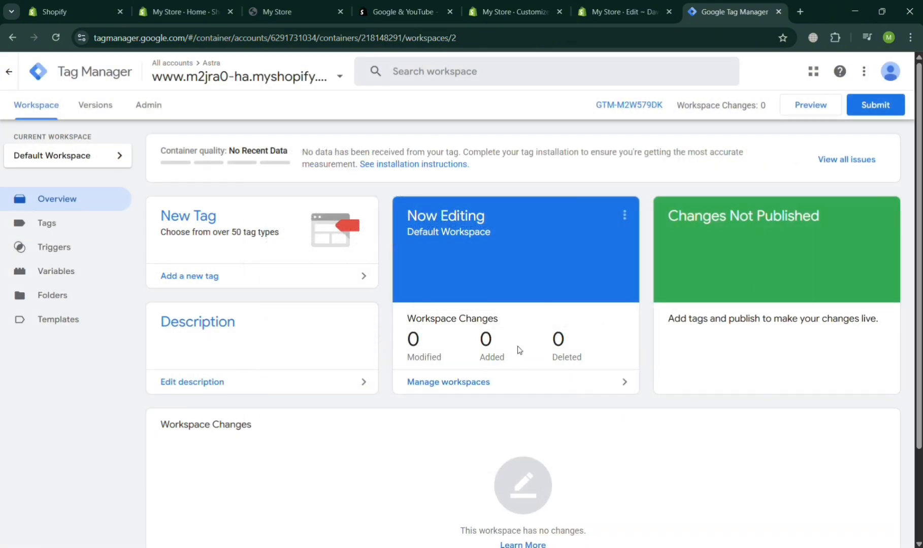
scroll(515, 419, "down", 1)
scroll(515, 419, "down", 1)
scroll(515, 419, "up", 2)
- Return to the Dawn code editor and exit it to the store's themes page
left_click(618, 11)
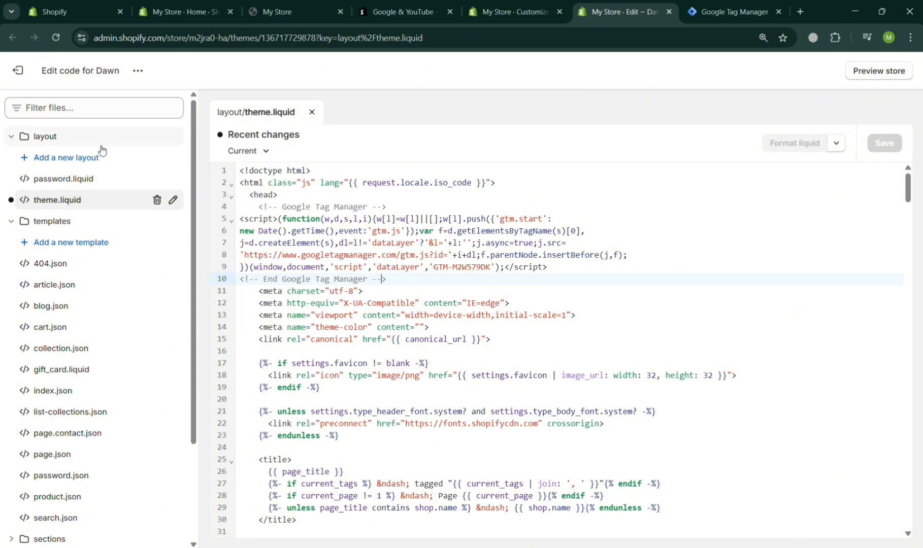
left_click(23, 74)
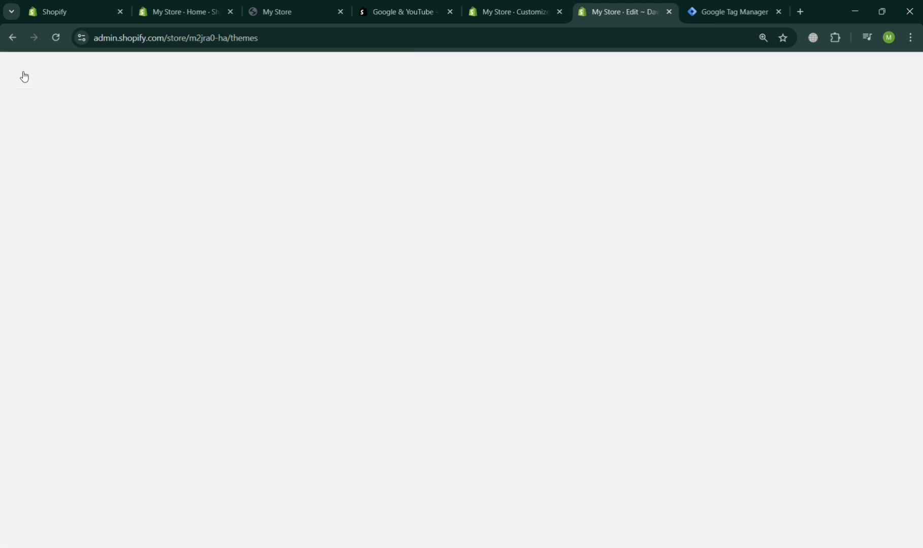